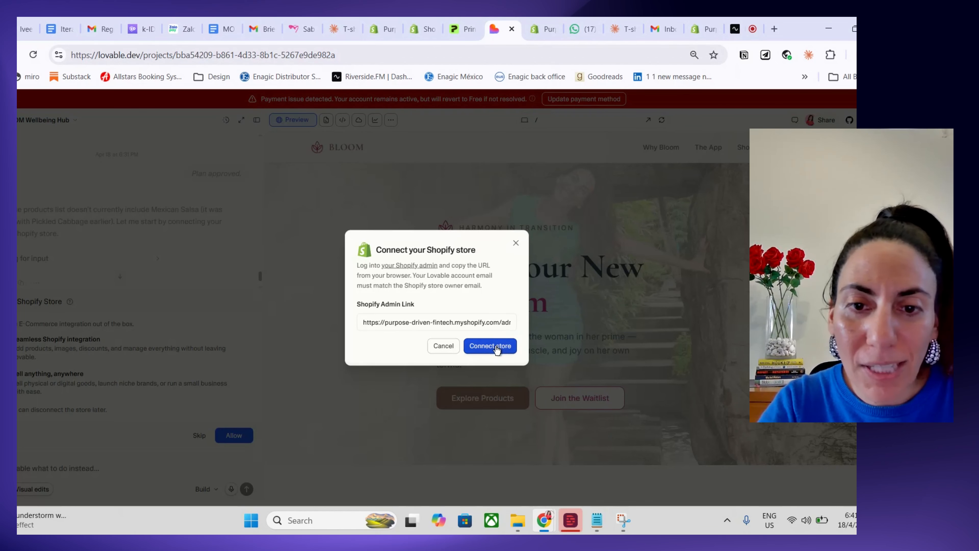
# Connect the project to the Shopify store by installing the Lovable app, and approve creating the Mexican Salsa product priced at 6.00
pyautogui.click(497, 347)
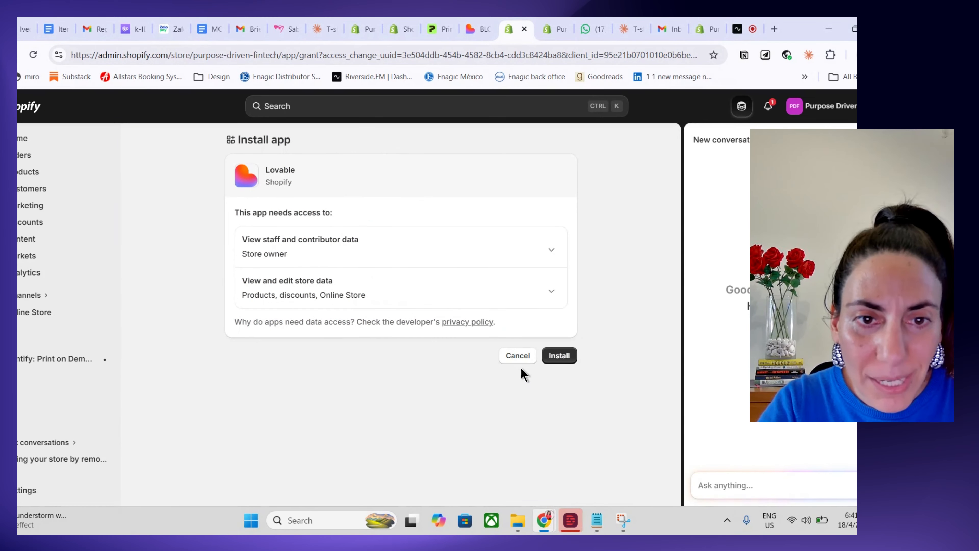
pyautogui.click(560, 356)
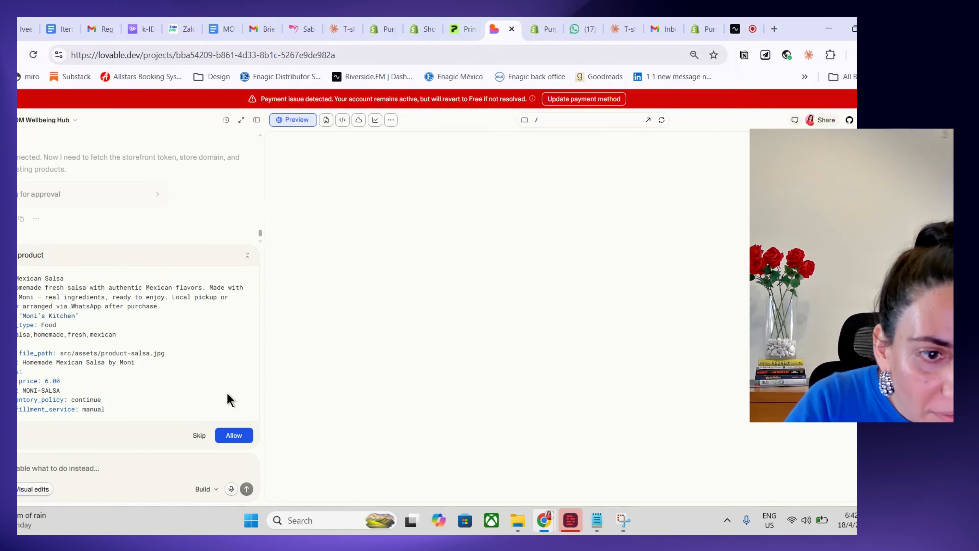
pyautogui.click(234, 435)
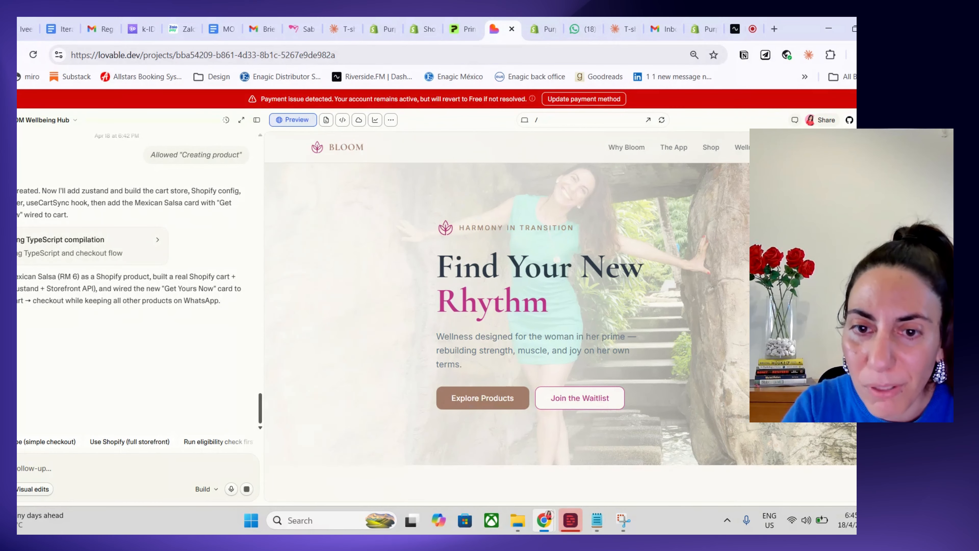
# Add the Every Woman Should AI. Goddess Drop T-shirt to the basket in the site preview and try checking out with Shopify
pyautogui.scroll(-17, 573, 365)
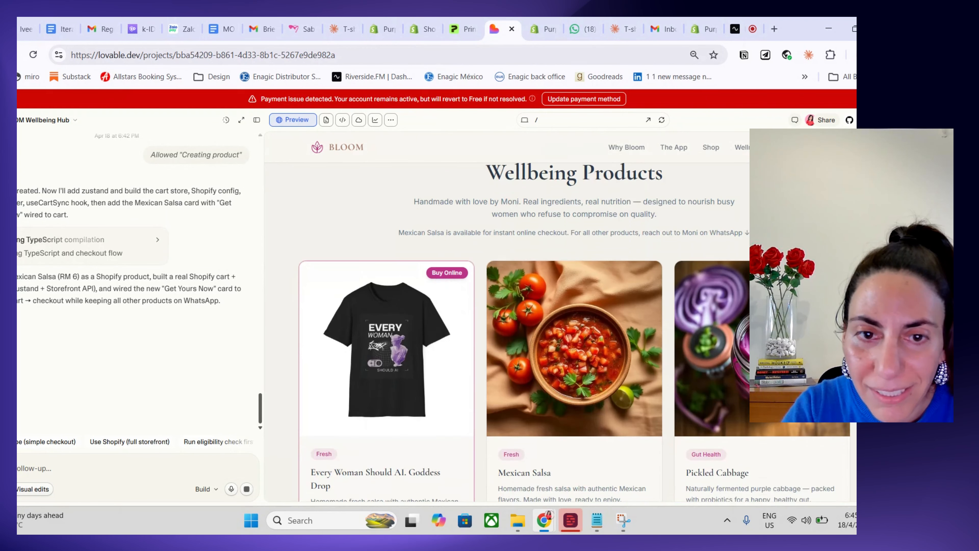
pyautogui.scroll(-3, 573, 364)
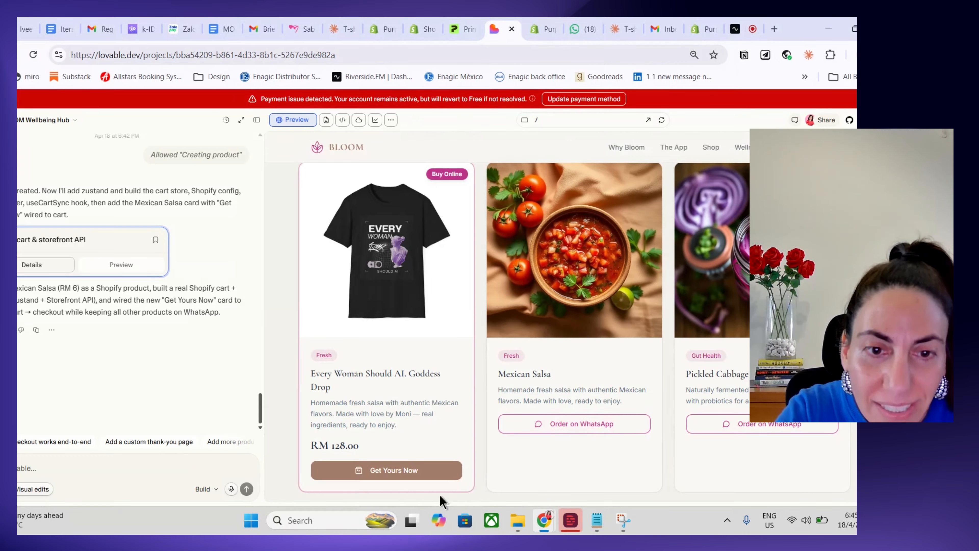
pyautogui.click(392, 480)
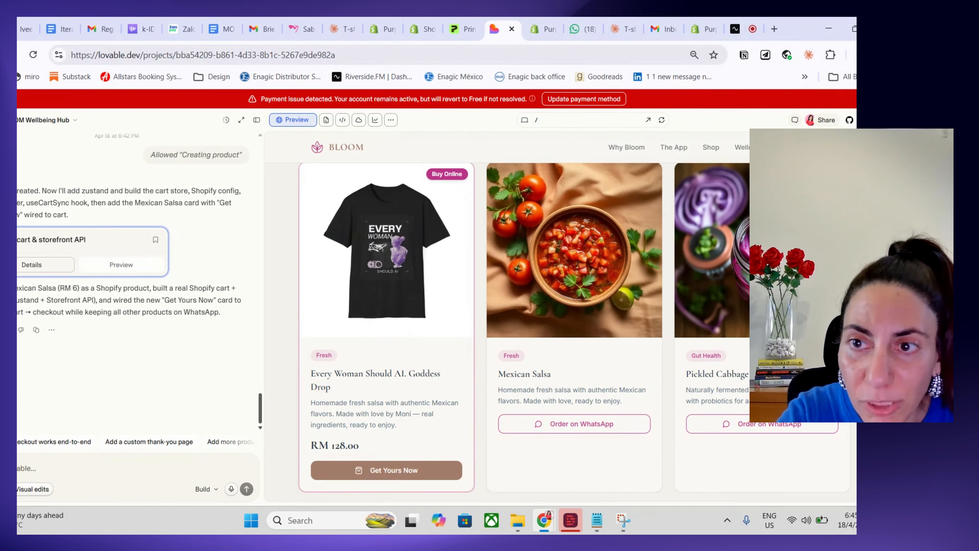
pyautogui.click(829, 147)
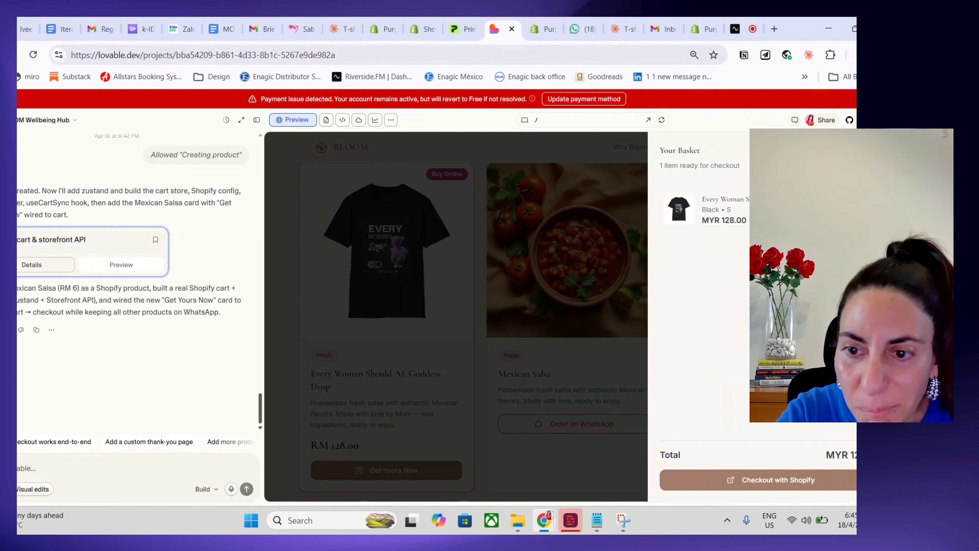
pyautogui.click(793, 485)
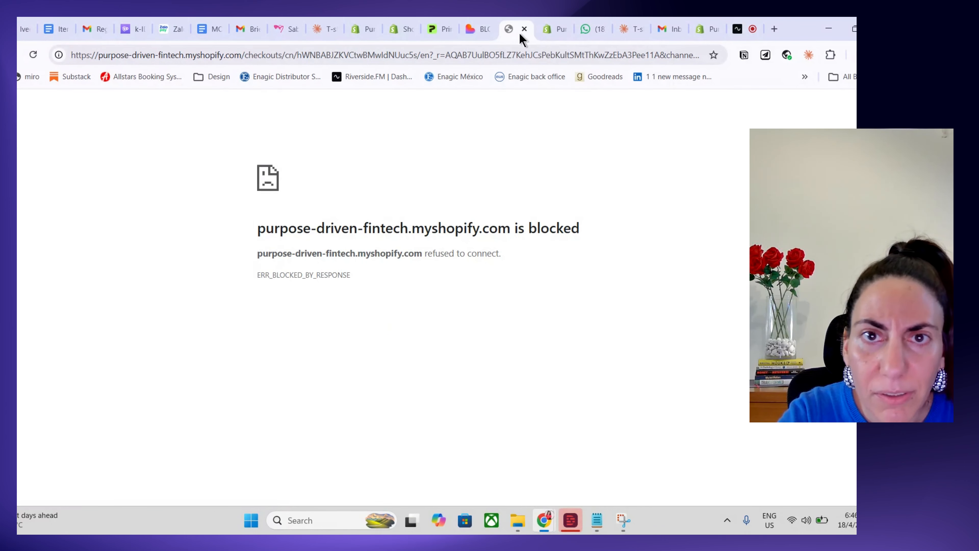
pyautogui.click(482, 31)
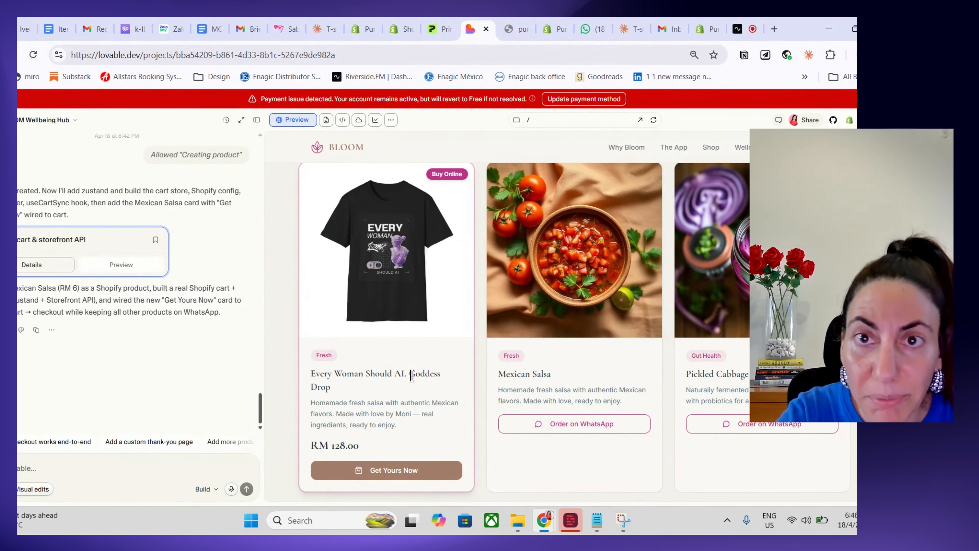
# Switch to the Shopify admin and open the Every Woman Should AI. Goddess Drop product to check its details
pyautogui.click(558, 34)
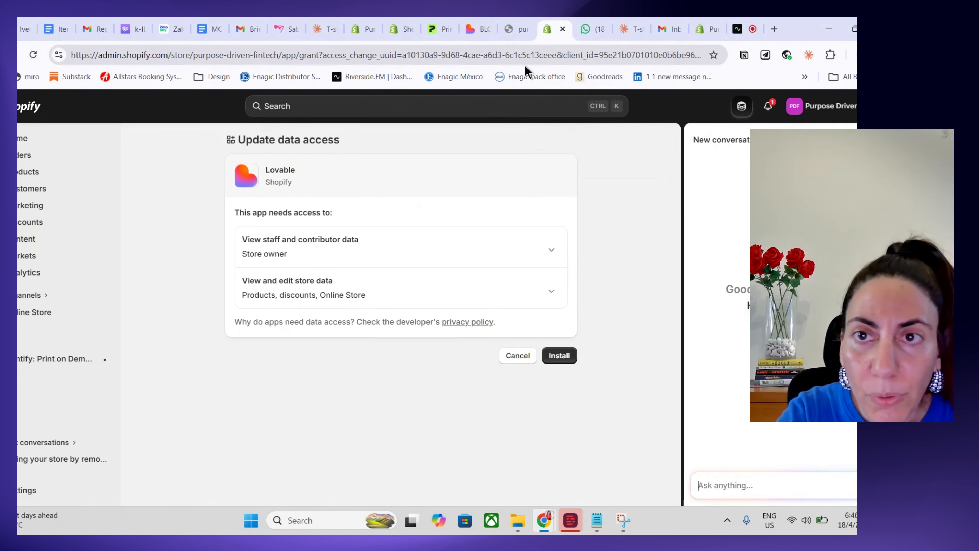
pyautogui.click(706, 28)
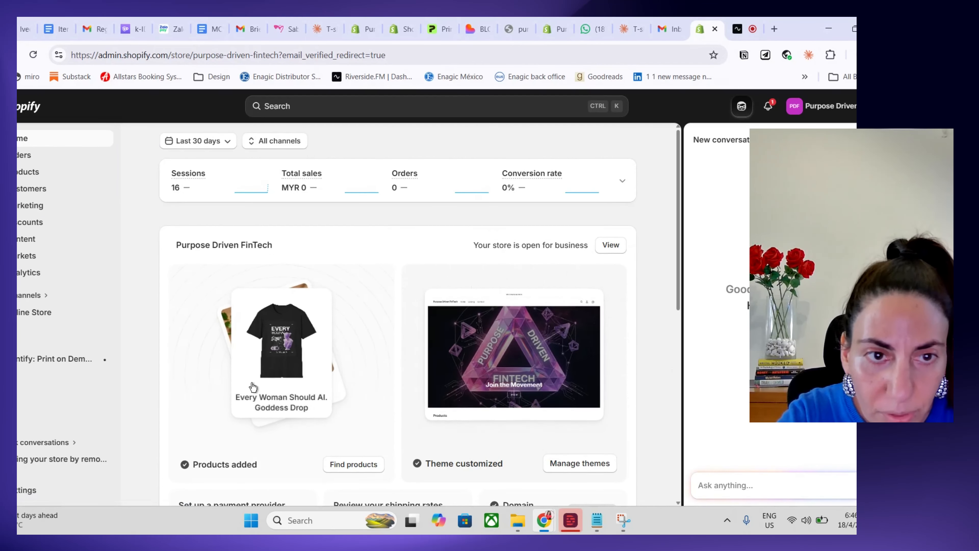
pyautogui.click(269, 381)
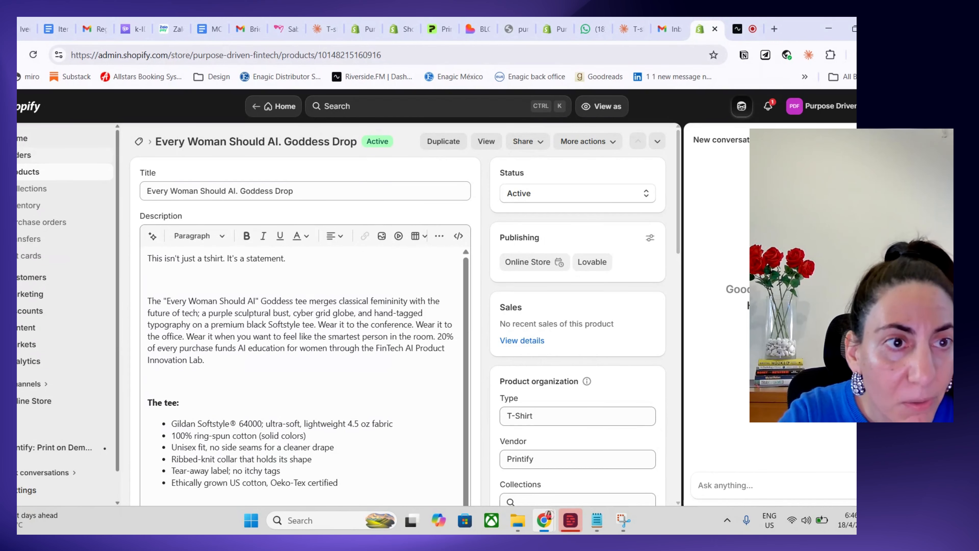
# View the Purpose Driven FinTech online store from the admin home and look through the Goddess Drop T-shirt's product page
pyautogui.click(19, 143)
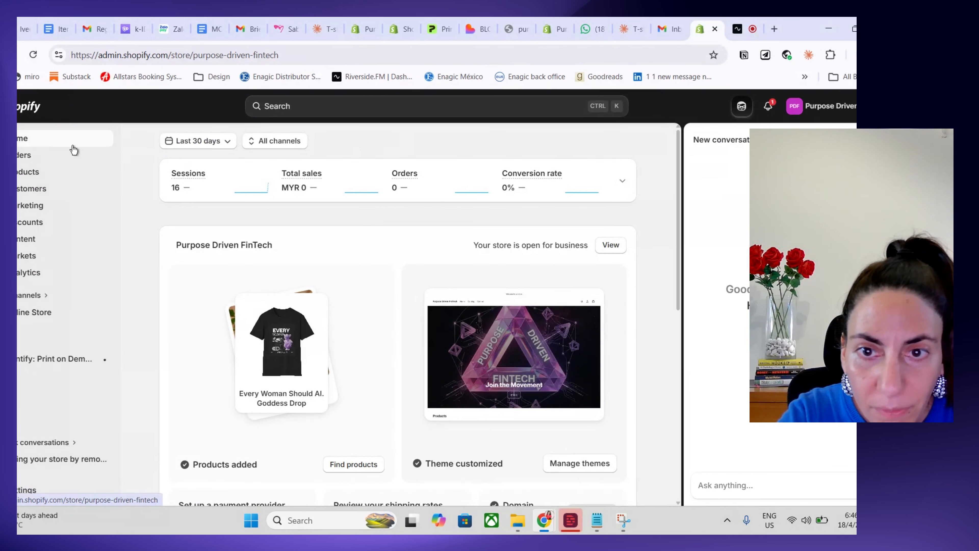
pyautogui.click(616, 245)
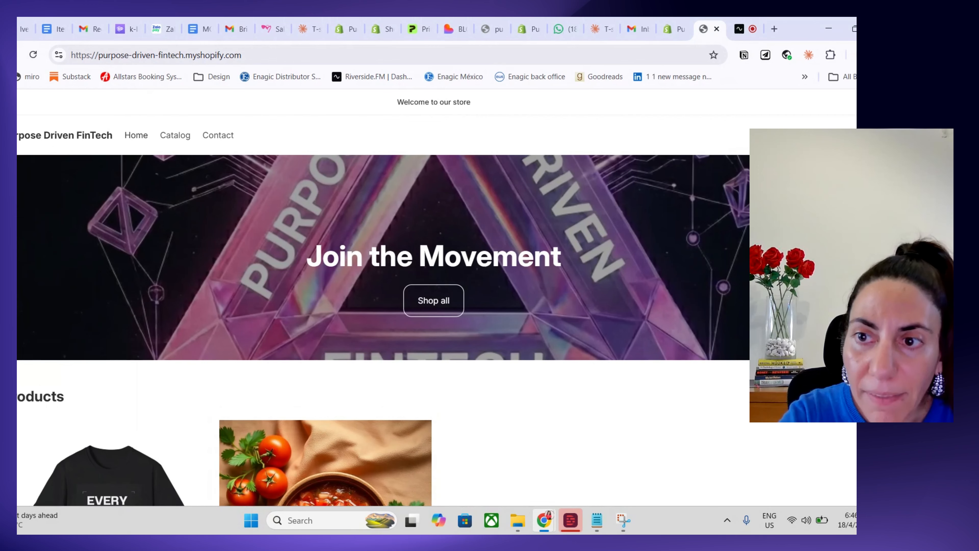
pyautogui.scroll(-7, 386, 308)
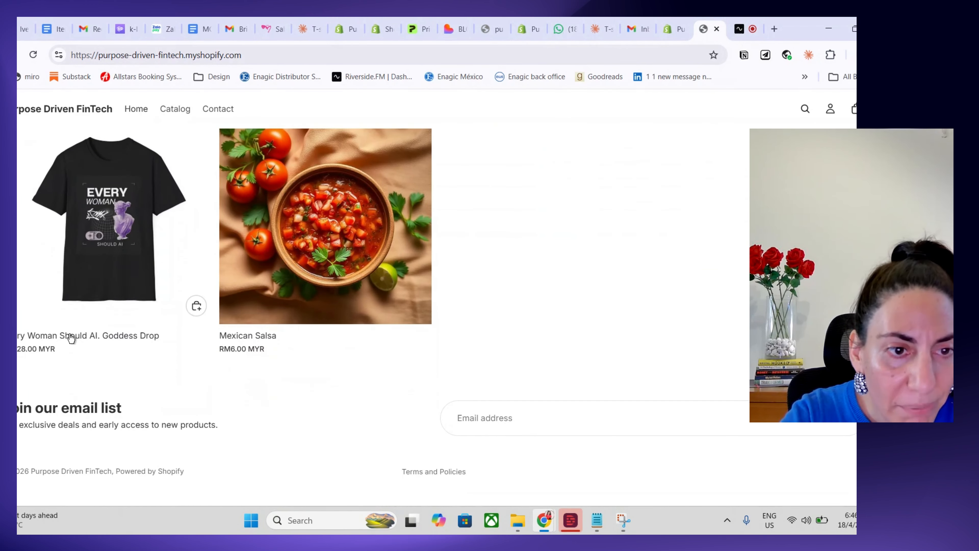
pyautogui.click(126, 272)
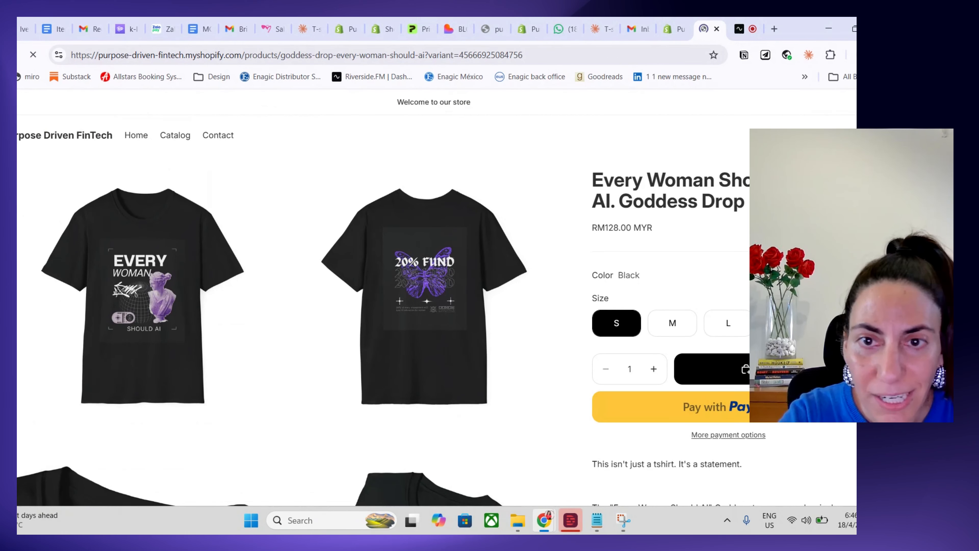
pyautogui.scroll(-10, 424, 293)
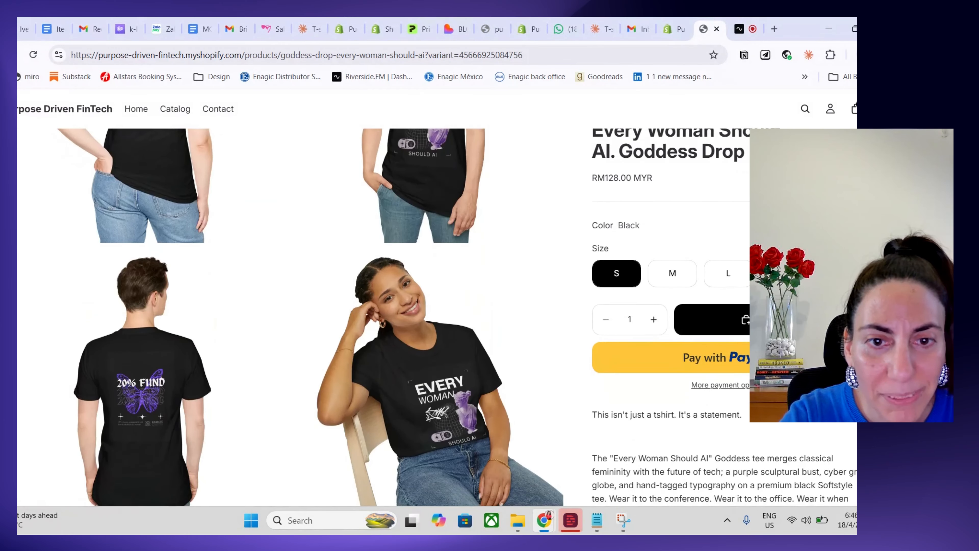
pyautogui.scroll(-7, 424, 293)
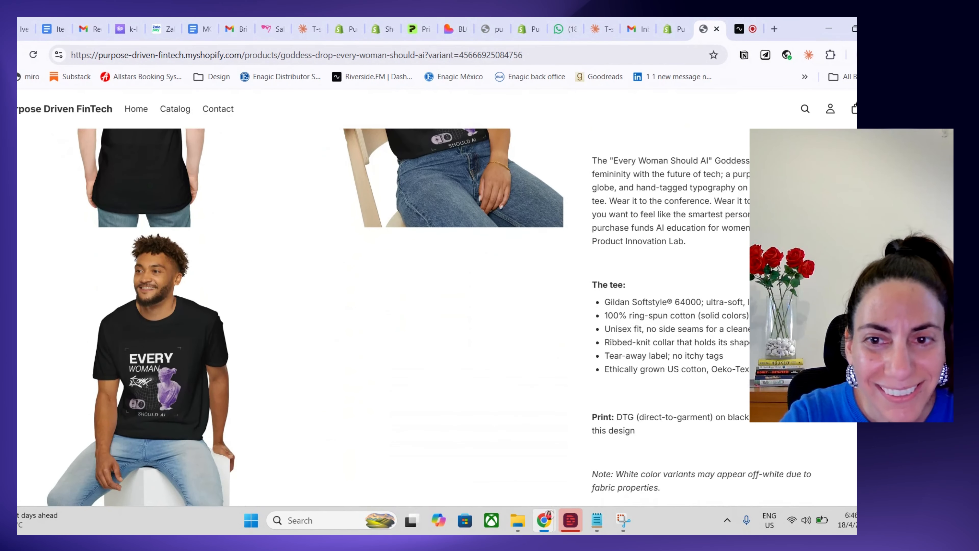
pyautogui.scroll(7, 424, 293)
pyautogui.scroll(5, 289, 308)
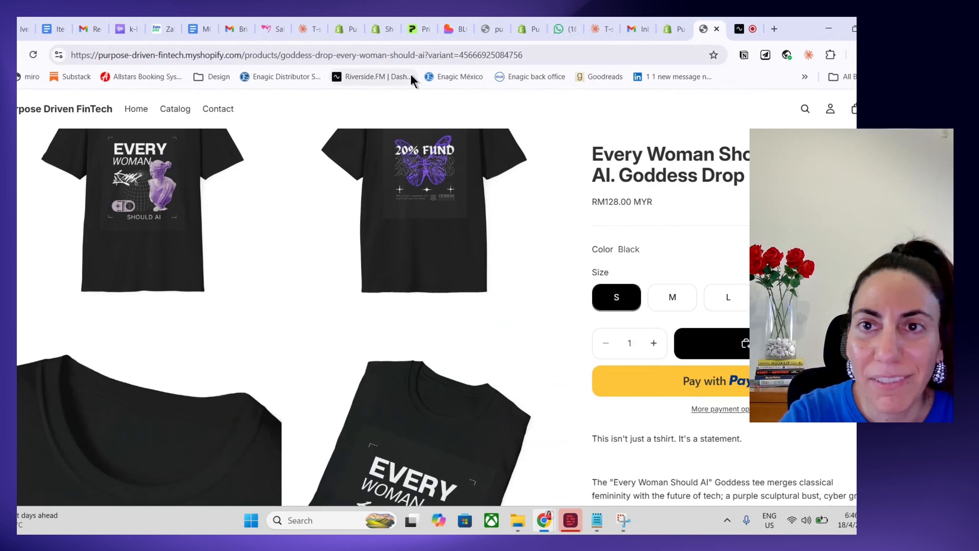
# Open the online store's catalog and examine the Mexican Salsa product page
pyautogui.click(676, 29)
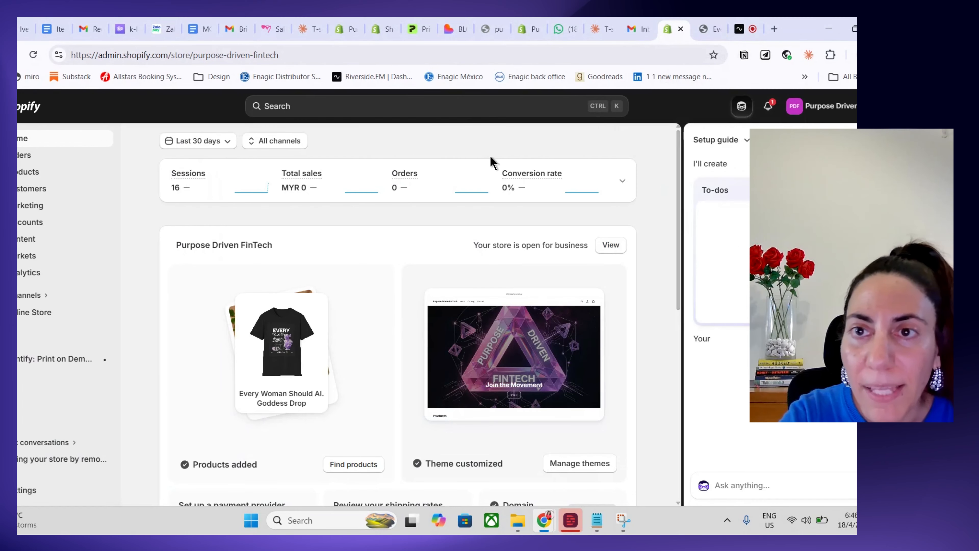
pyautogui.click(705, 28)
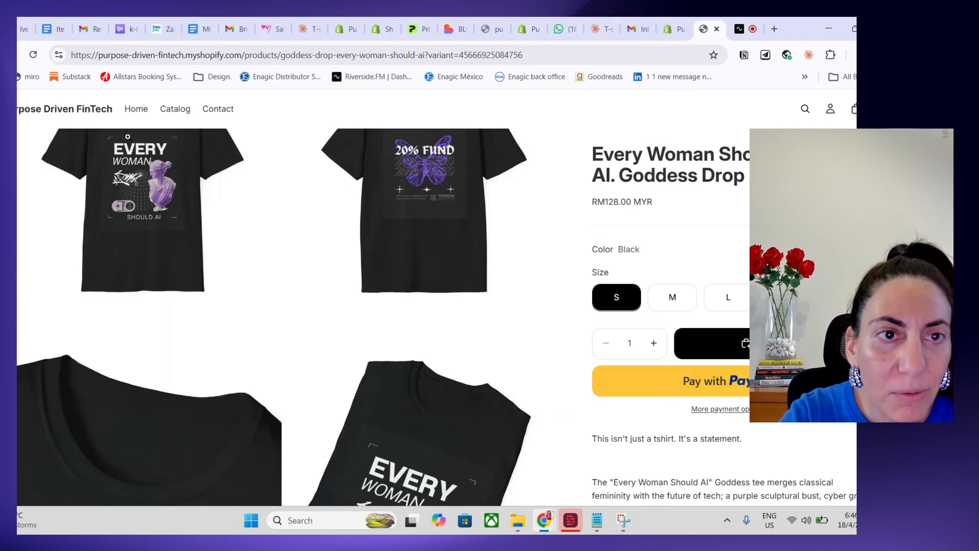
pyautogui.click(178, 111)
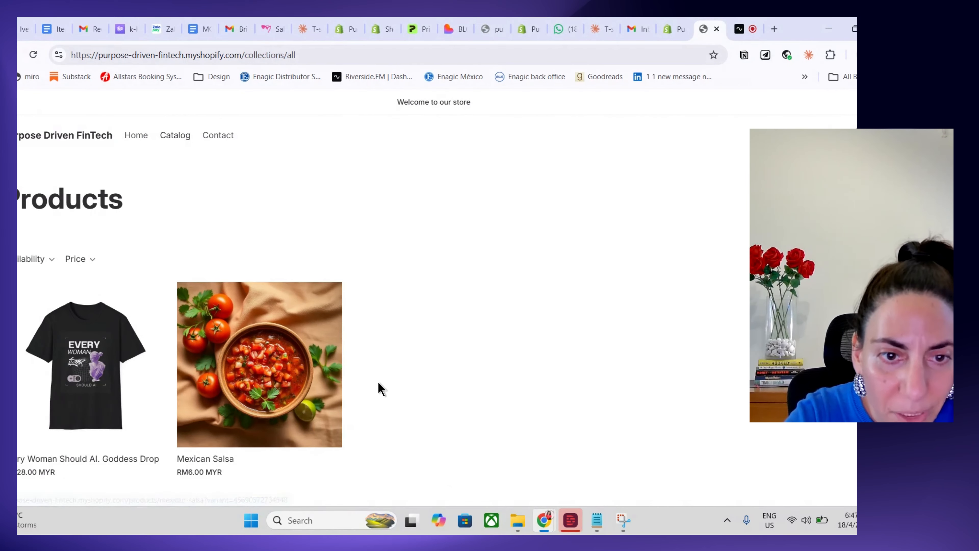
pyautogui.click(291, 360)
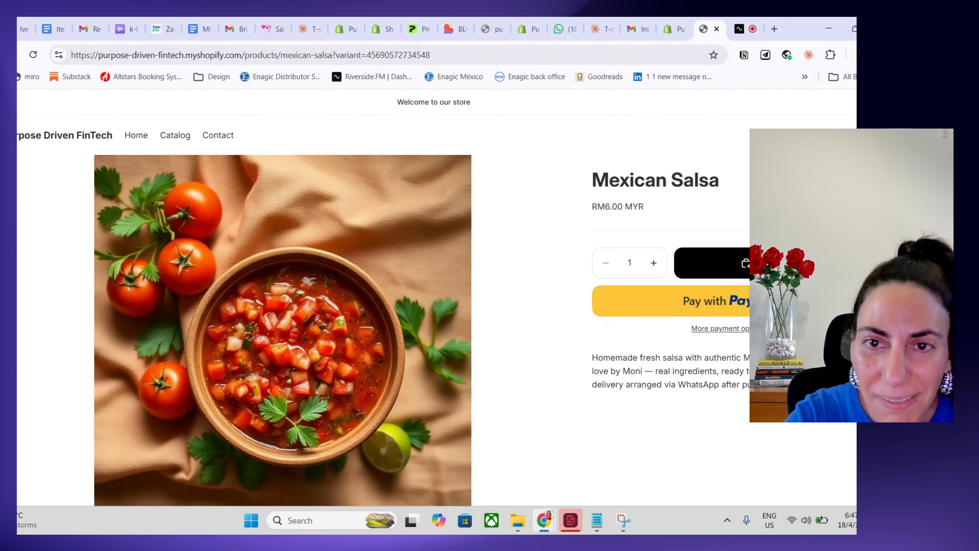
pyautogui.scroll(-6, 437, 302)
pyautogui.scroll(6, 437, 303)
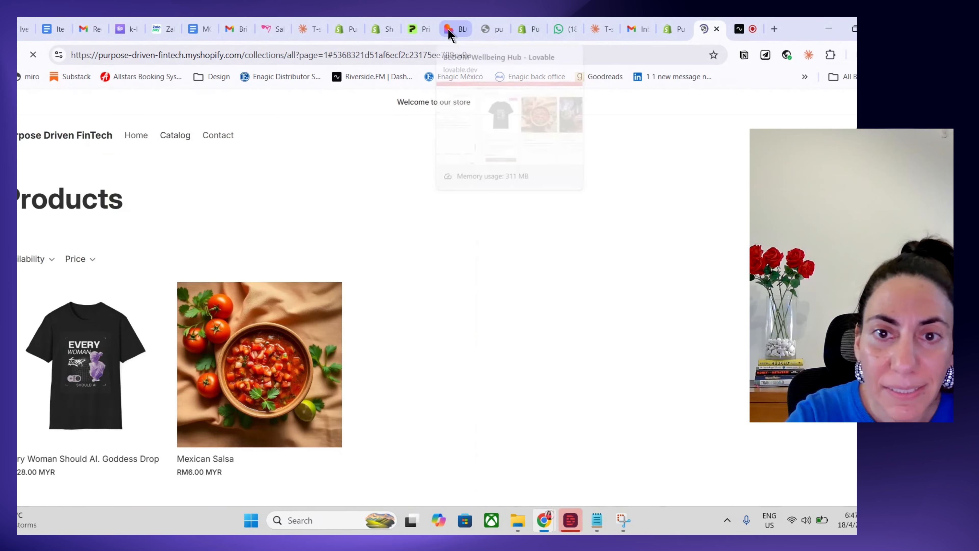
# Switch back to Lovable, publish the updated BLOOM site and open its live URL
pyautogui.click(449, 28)
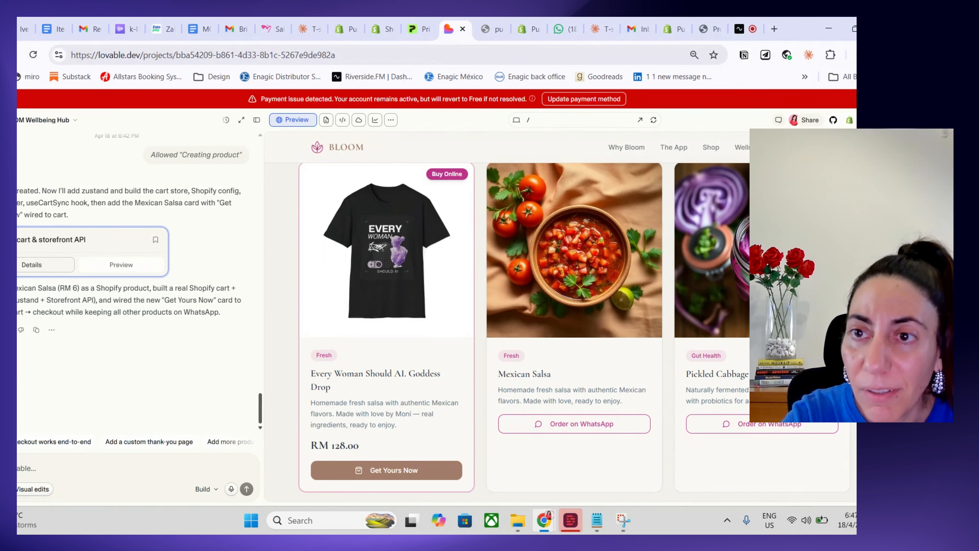
pyautogui.click(875, 120)
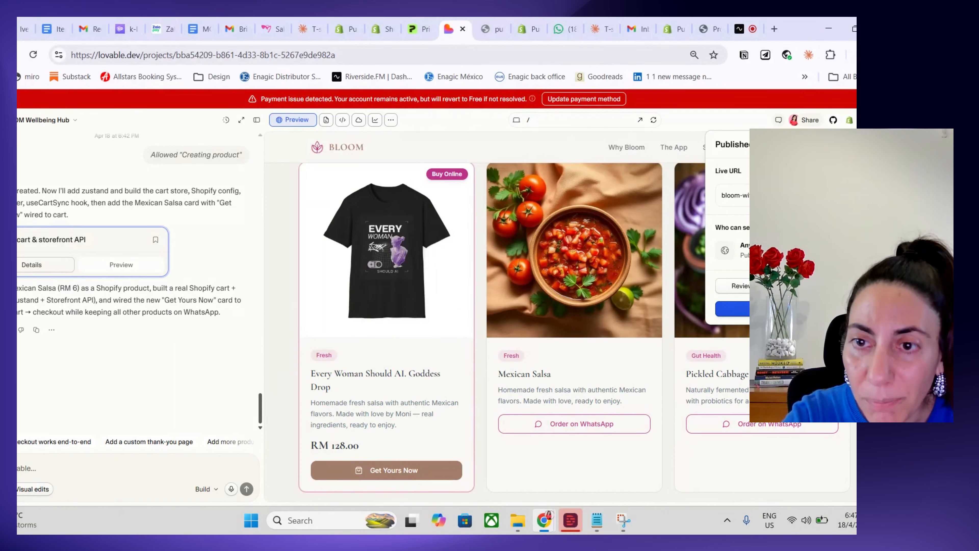
pyautogui.click(805, 308)
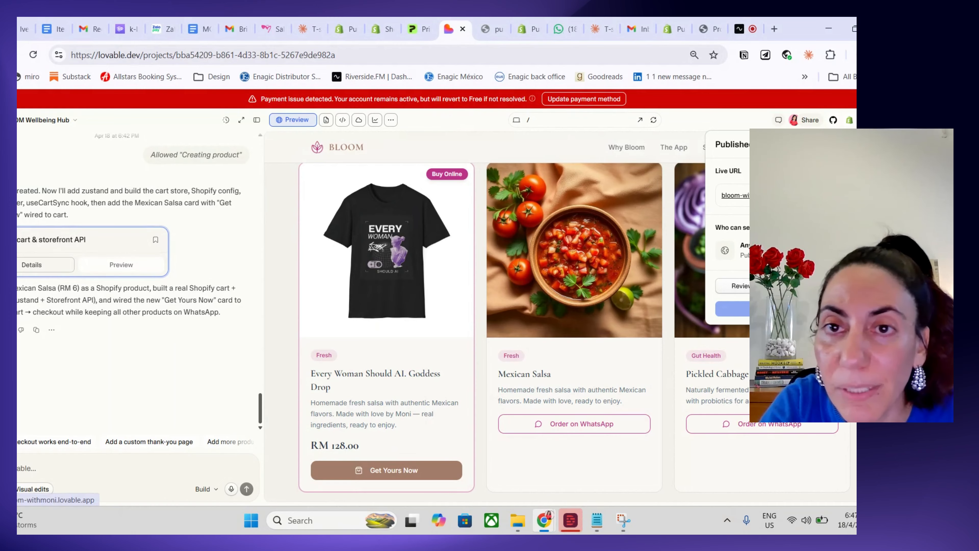
pyautogui.click(761, 195)
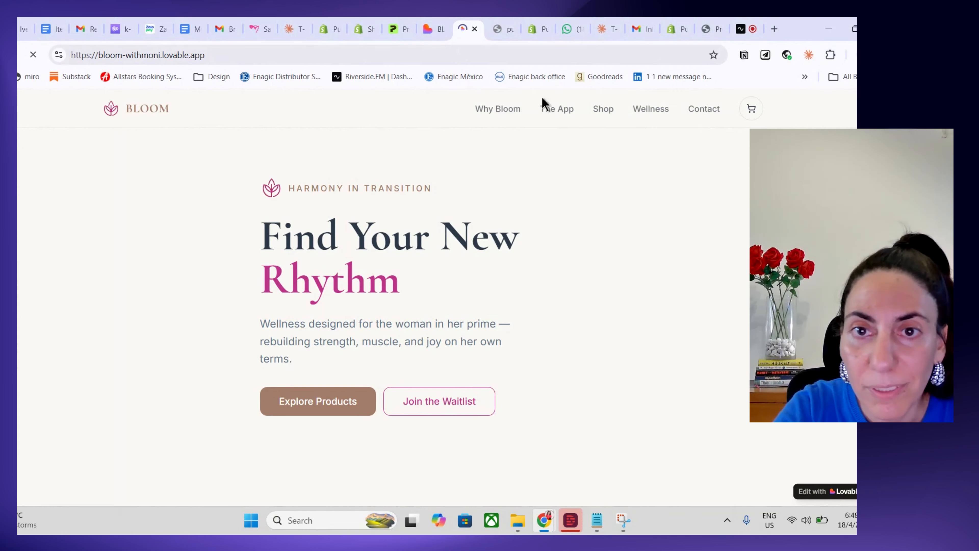
# Review the Wellbeing Products in the live site's shop section and test the Mexican Salsa's WhatsApp order link
pyautogui.click(602, 114)
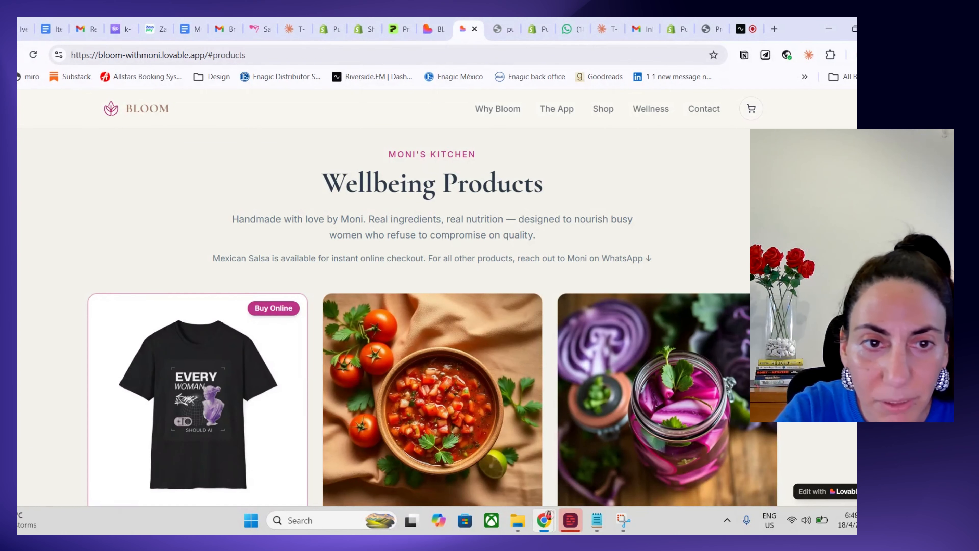
pyautogui.scroll(-2, 432, 320)
pyautogui.scroll(3, 432, 320)
pyautogui.scroll(-1, 432, 320)
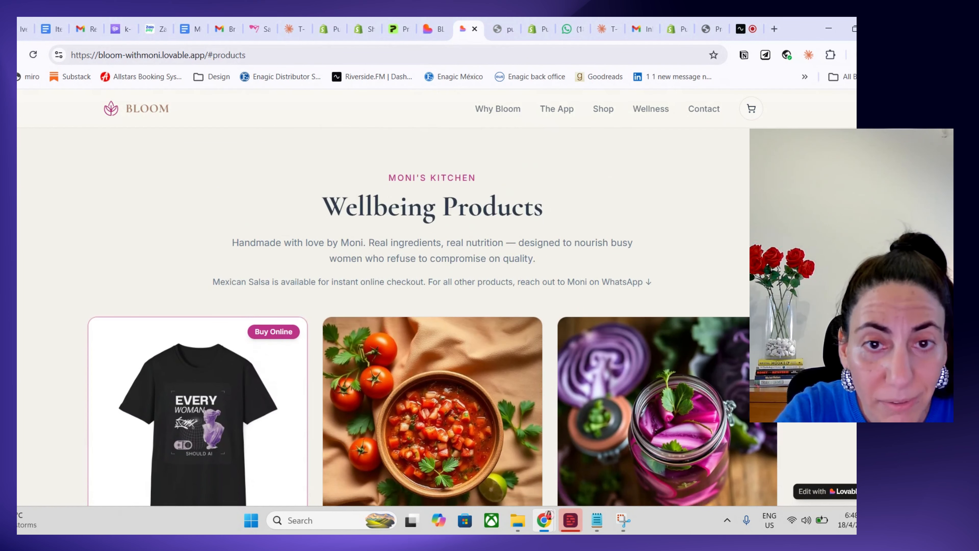
pyautogui.scroll(-6, 431, 320)
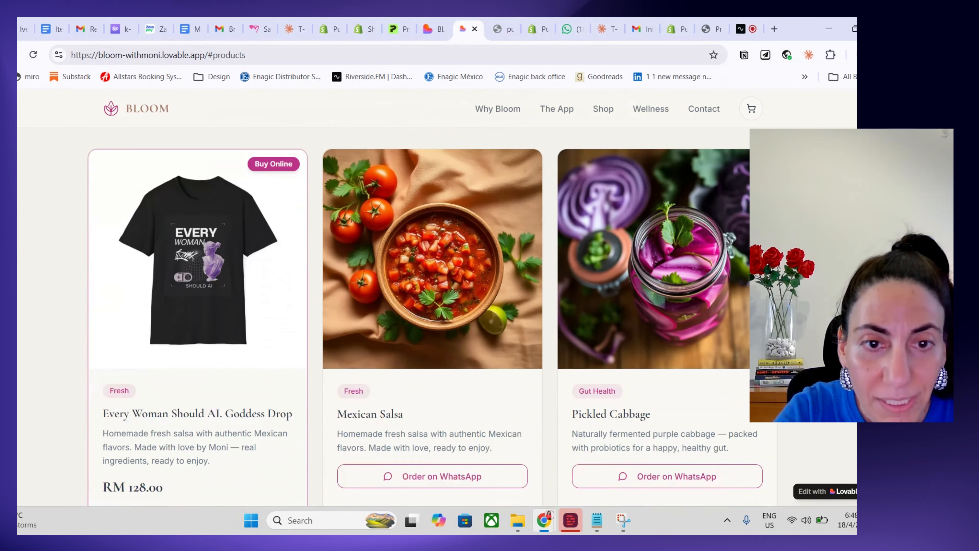
pyautogui.scroll(-12, 432, 317)
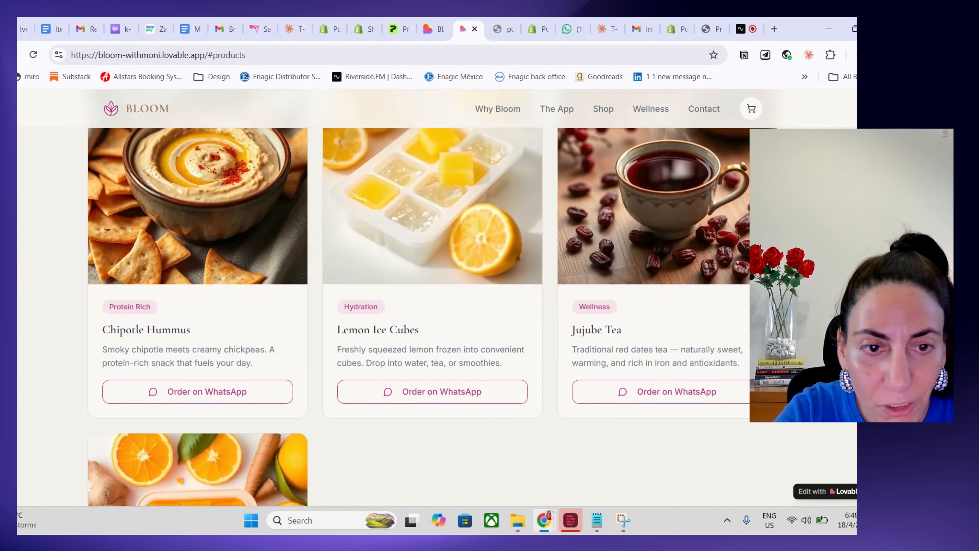
pyautogui.scroll(13, 540, 332)
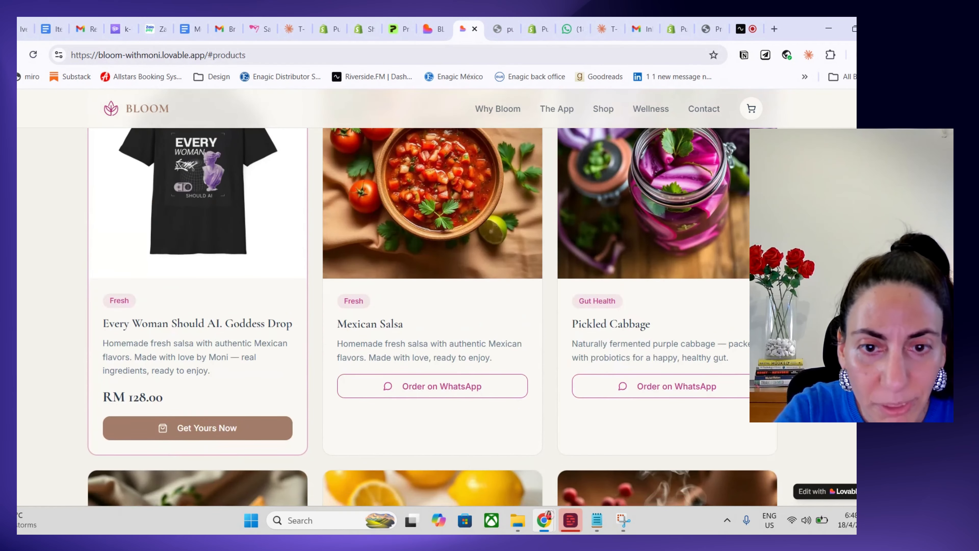
pyautogui.click(475, 391)
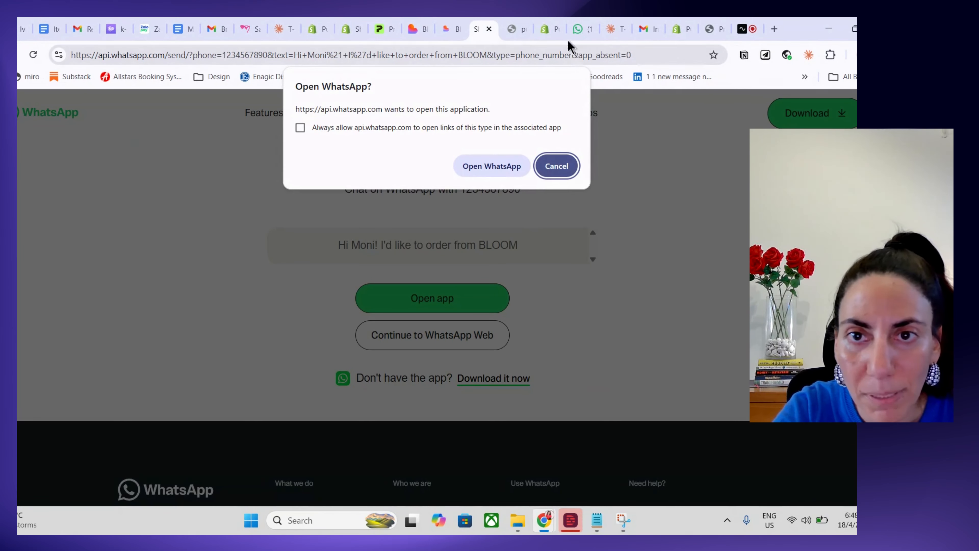
pyautogui.click(488, 29)
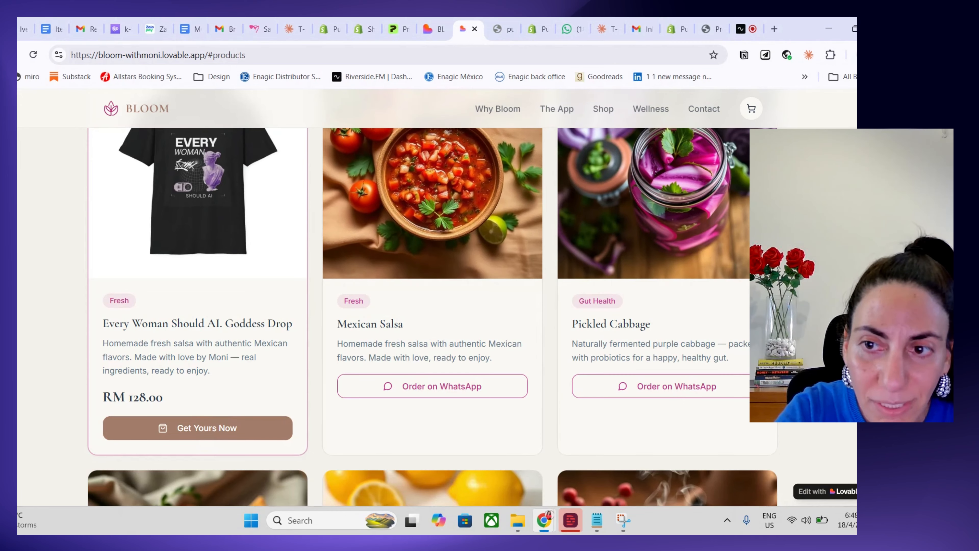
# Review the live site's shop products, add the Every Woman Should AI. Goddess Drop T-shirt to the basket and proceed to the Shopify checkout
pyautogui.scroll(3, 433, 297)
pyautogui.scroll(-2, 433, 297)
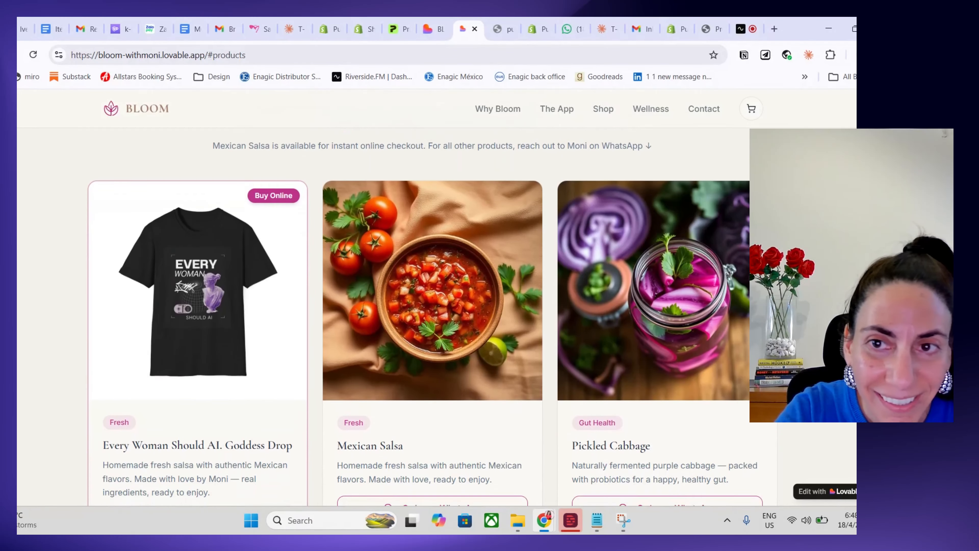
pyautogui.scroll(-2, 432, 298)
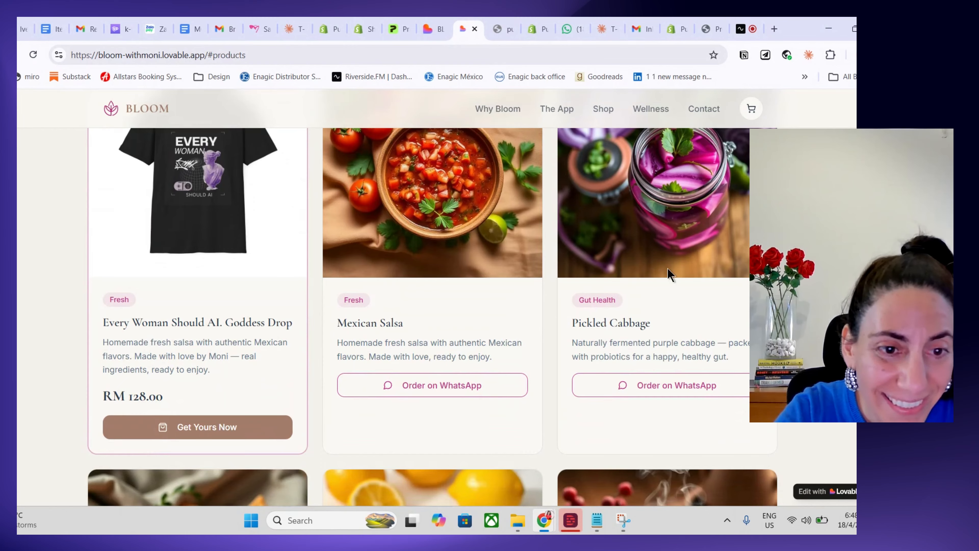
pyautogui.click(239, 430)
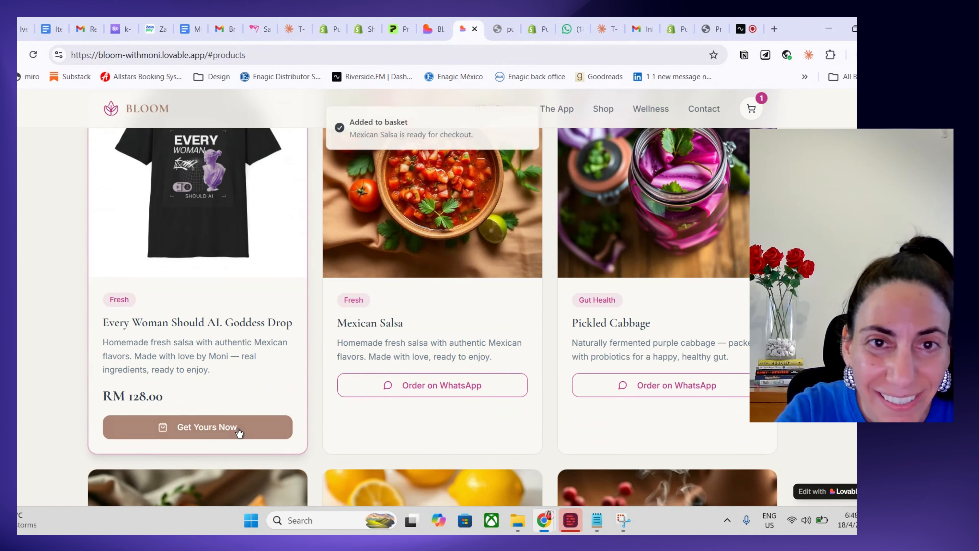
pyautogui.click(751, 112)
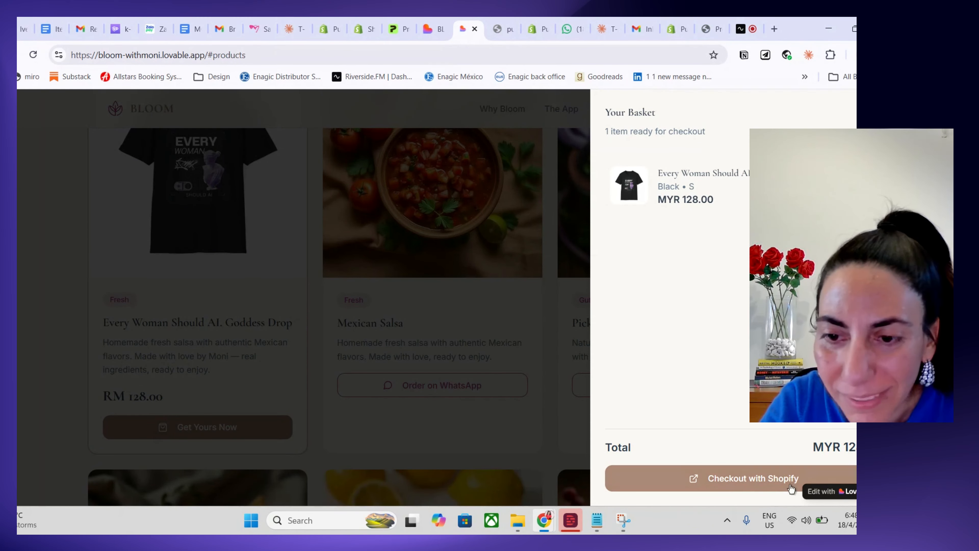
pyautogui.click(775, 489)
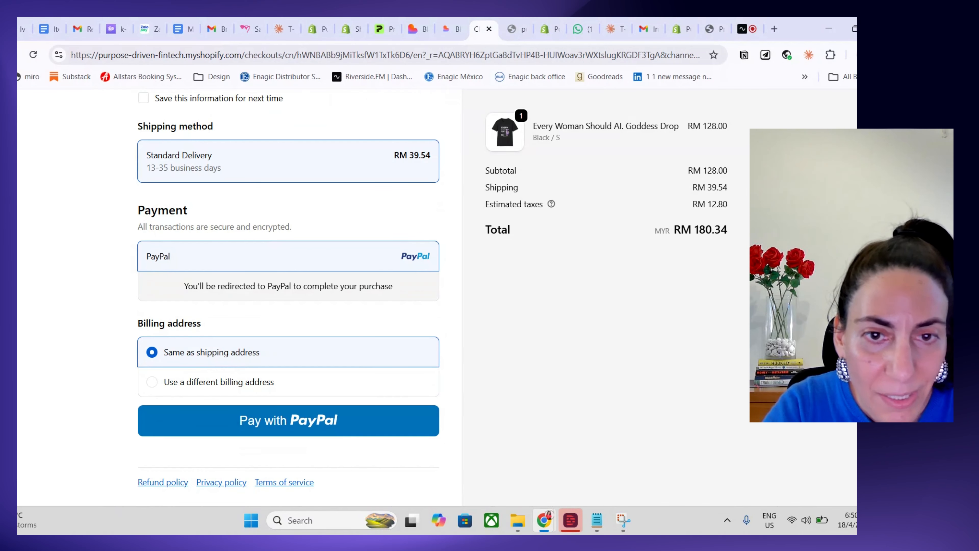
# Start the PayPal payment, inspect its debit or credit card form and close the payment window without paying
pyautogui.click(361, 421)
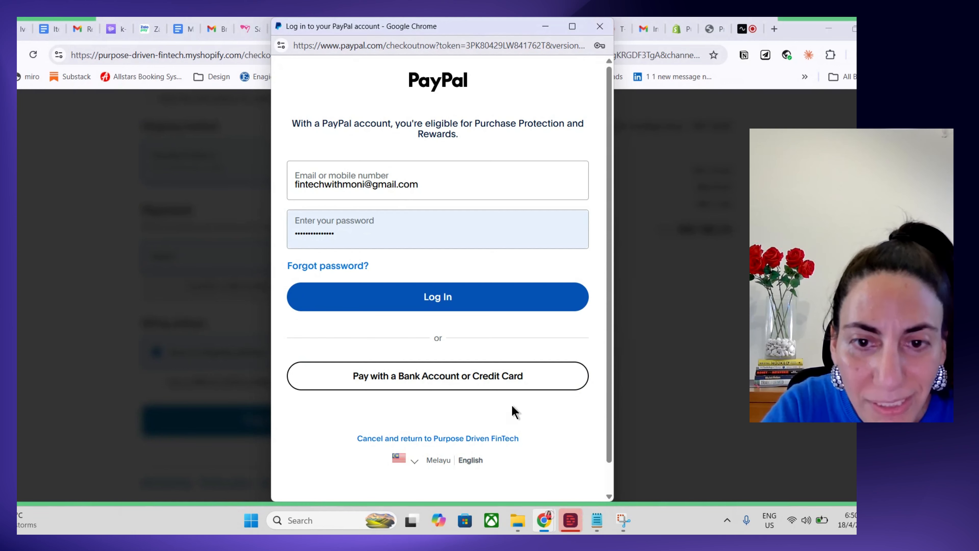
pyautogui.click(497, 380)
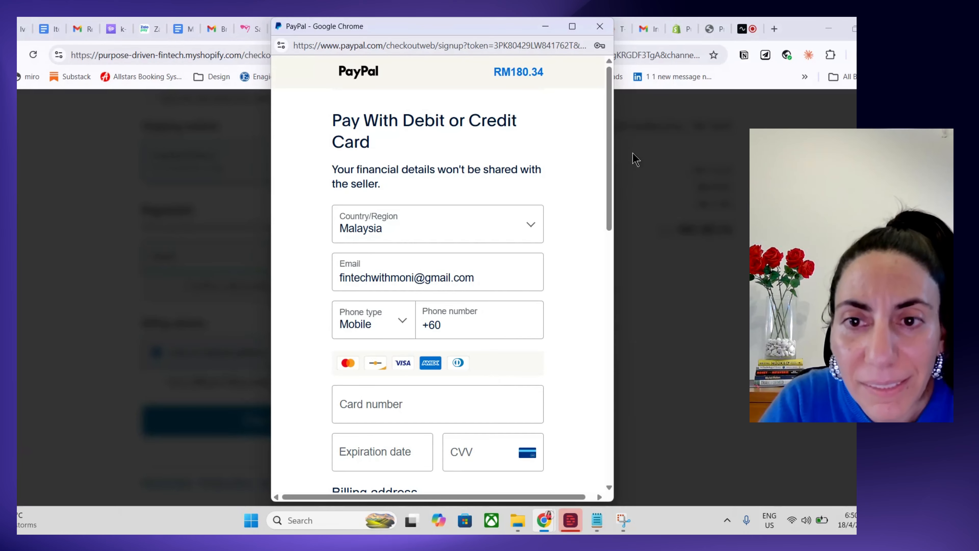
pyautogui.moveTo(610, 174); pyautogui.dragTo(571, 16)
pyautogui.click(600, 27)
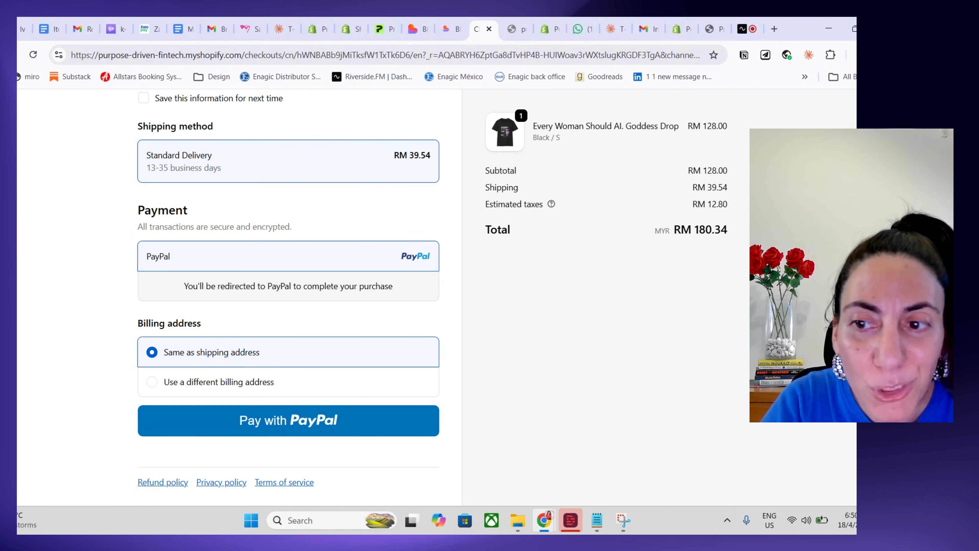
# Return to the Lovable project and begin a chat request about the "every woman should AI Goddess drop" product
pyautogui.click(449, 29)
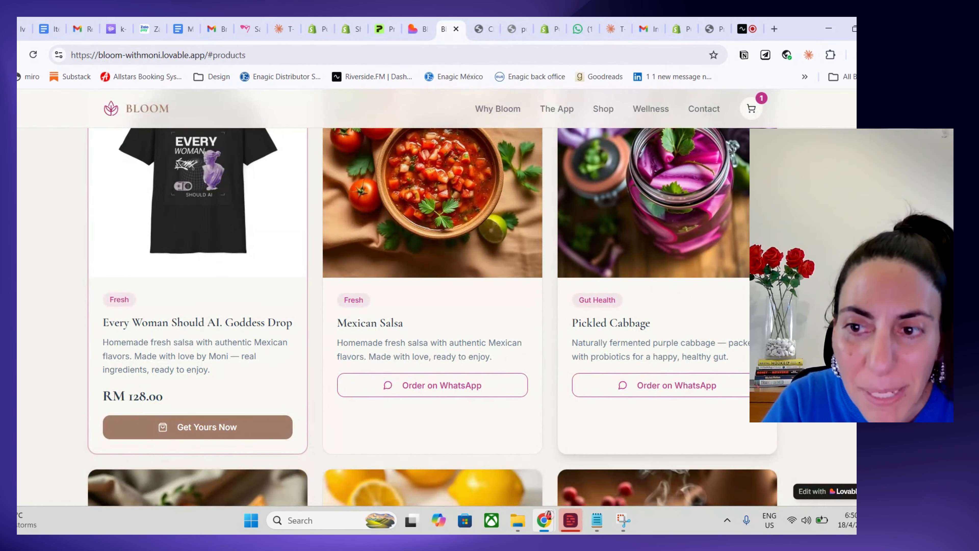
pyautogui.scroll(3, 432, 309)
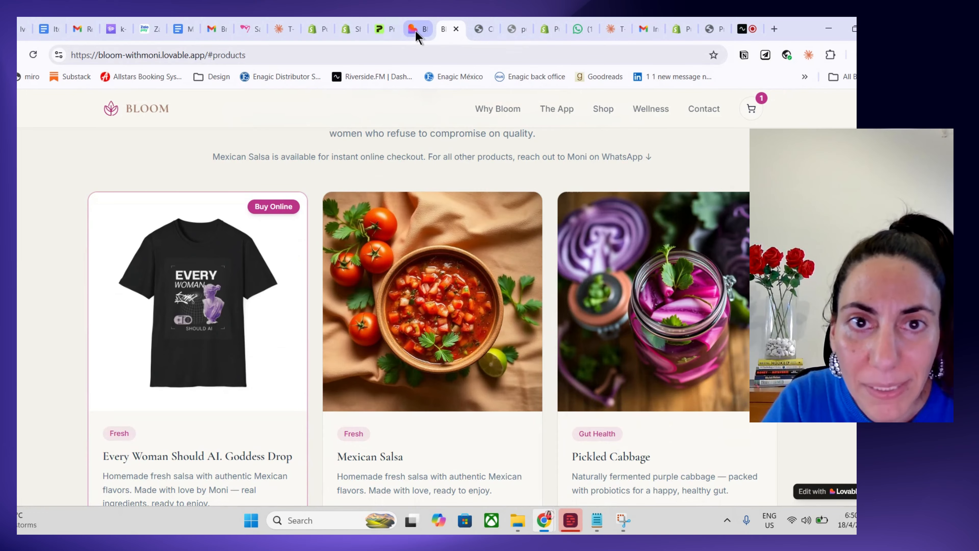
pyautogui.click(418, 38)
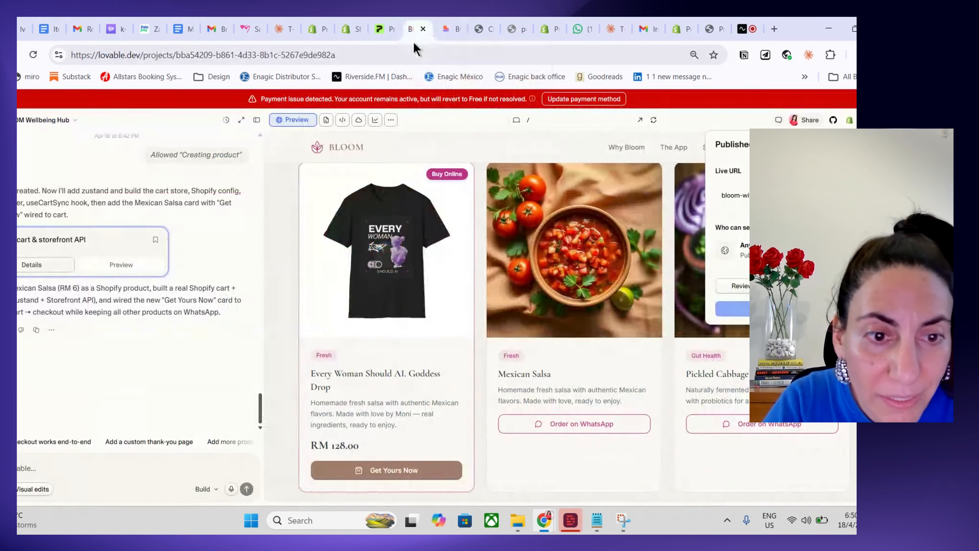
pyautogui.click(119, 468)
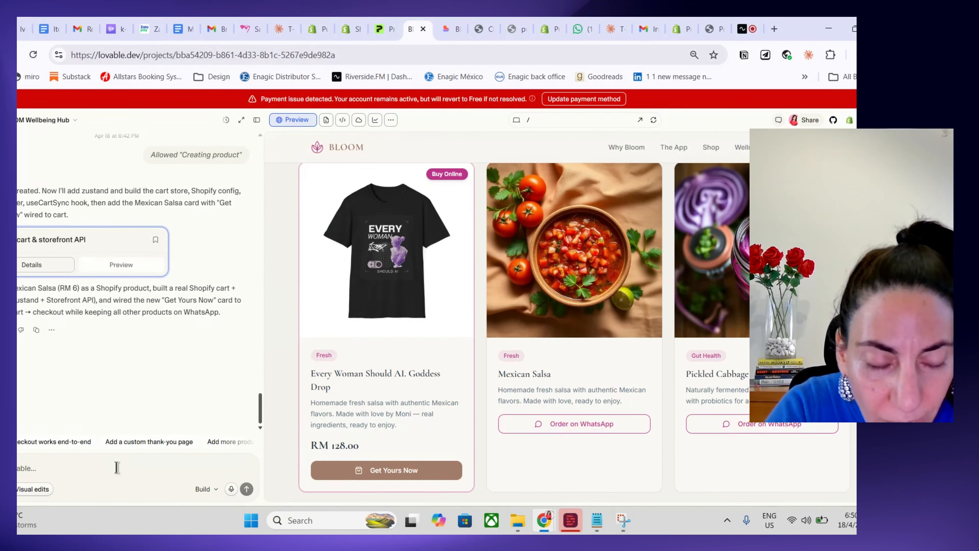
pyautogui.write('c')
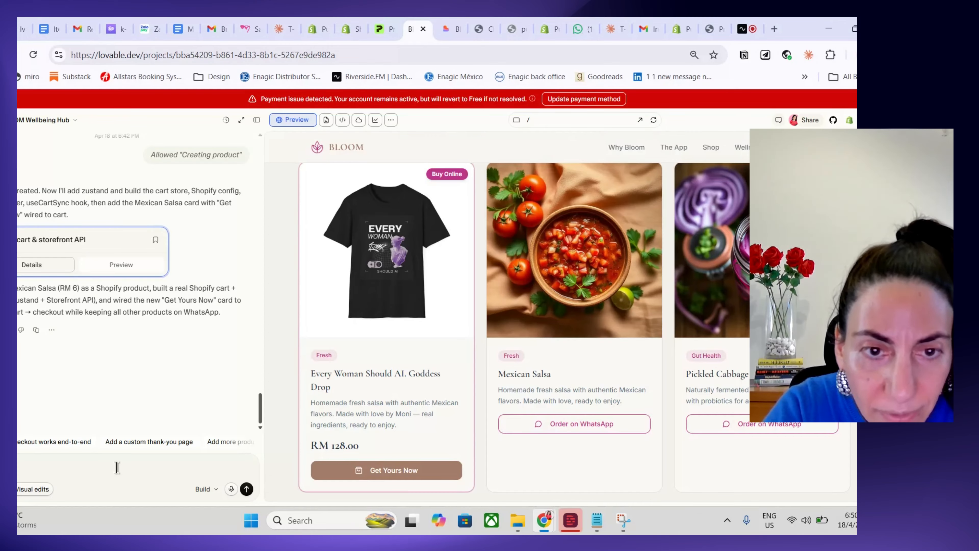
pyautogui.write('y woman ')
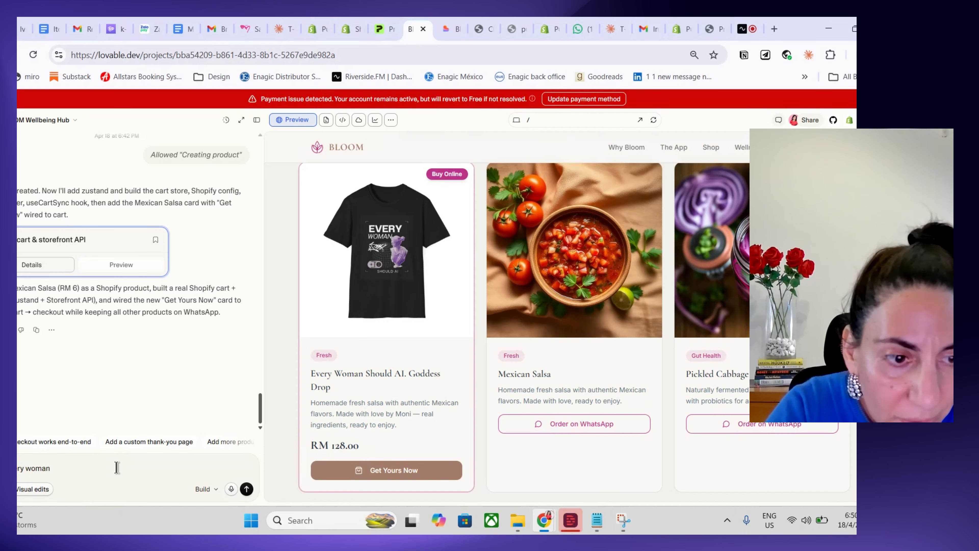
pyautogui.write('should AI')
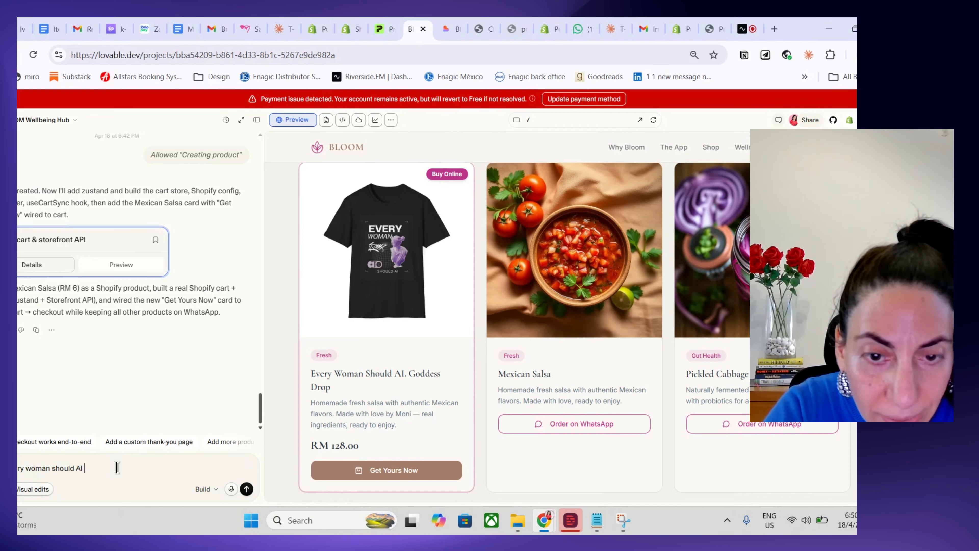
pyautogui.write(' Godd')
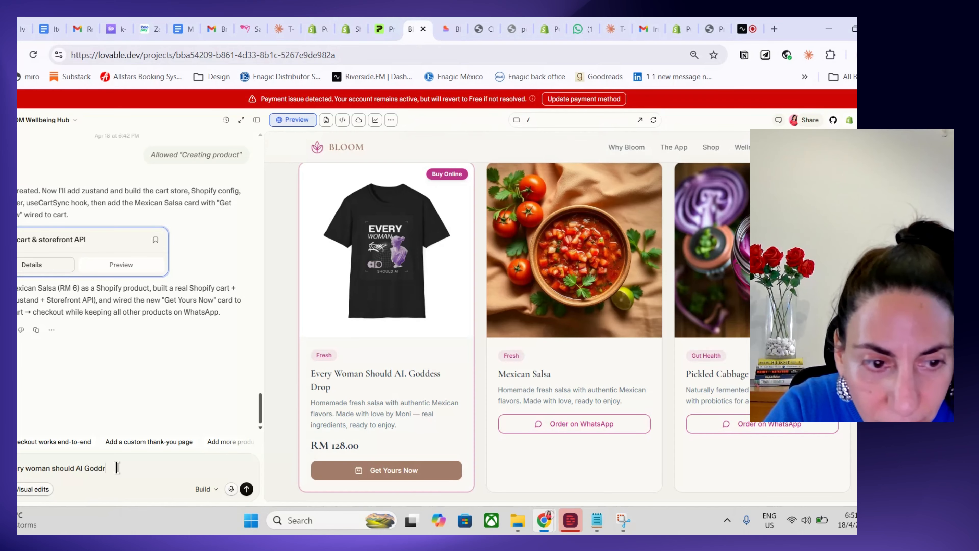
pyautogui.write('ess drop')
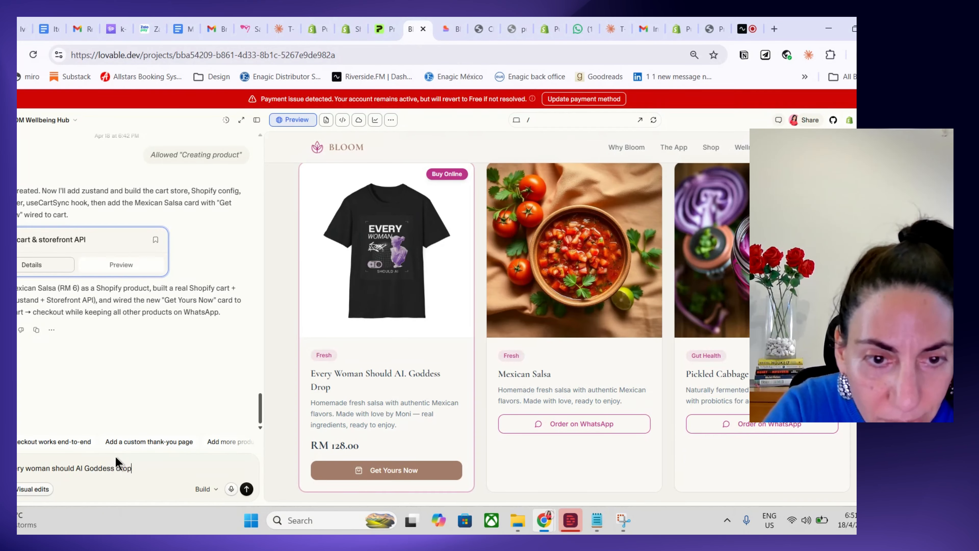
# Ask in the chat request to replace the Goddess drop description with the one from the Shopify product
pyautogui.write(', the sc')
pyautogui.press('BackSpace')
pyautogui.press('BackSpace')
pyautogui.write('descri')
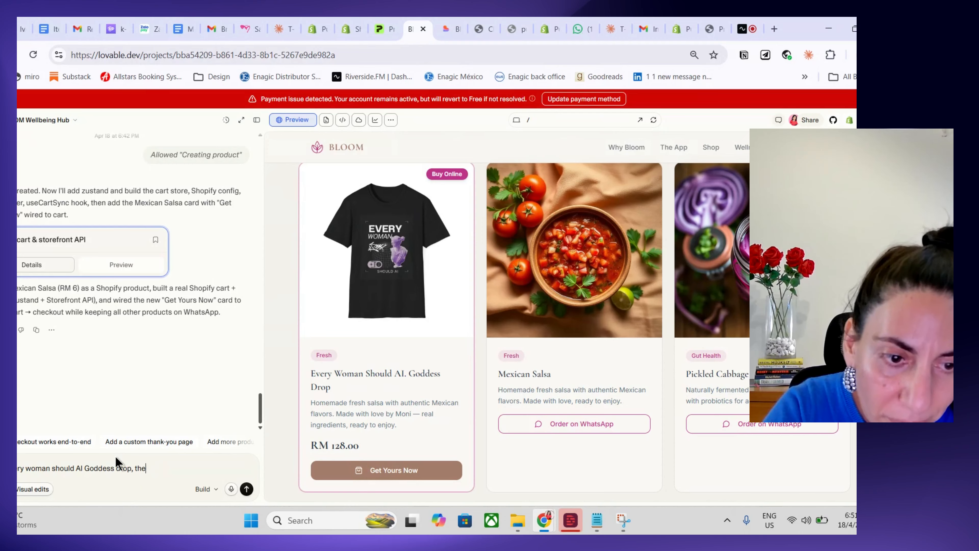
pyautogui.write(' replace the ')
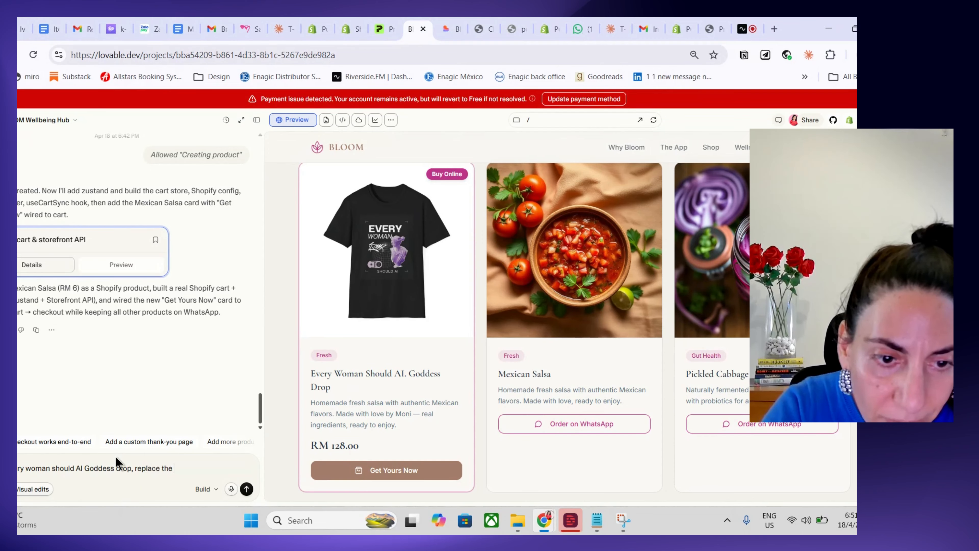
pyautogui.write('description with')
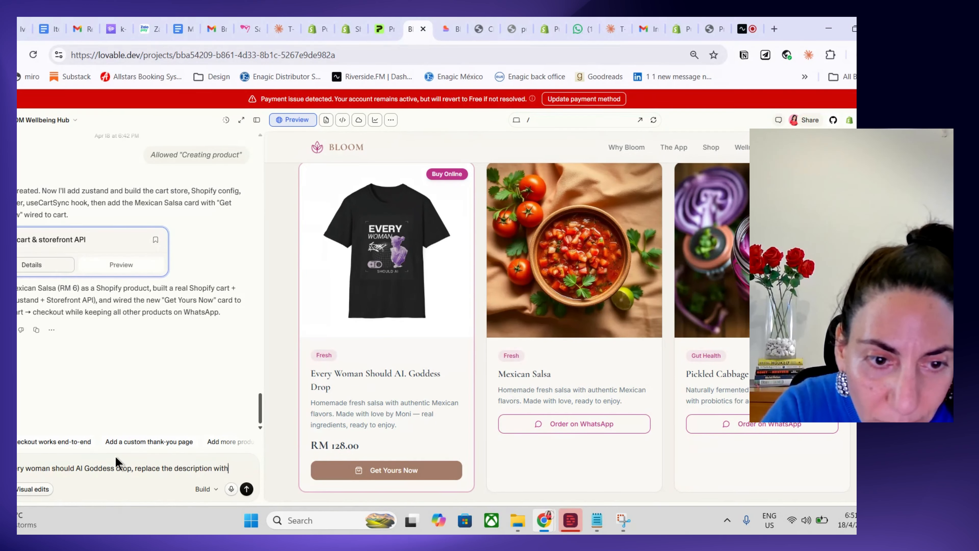
pyautogui.write(' the fol')
pyautogui.write('shop')
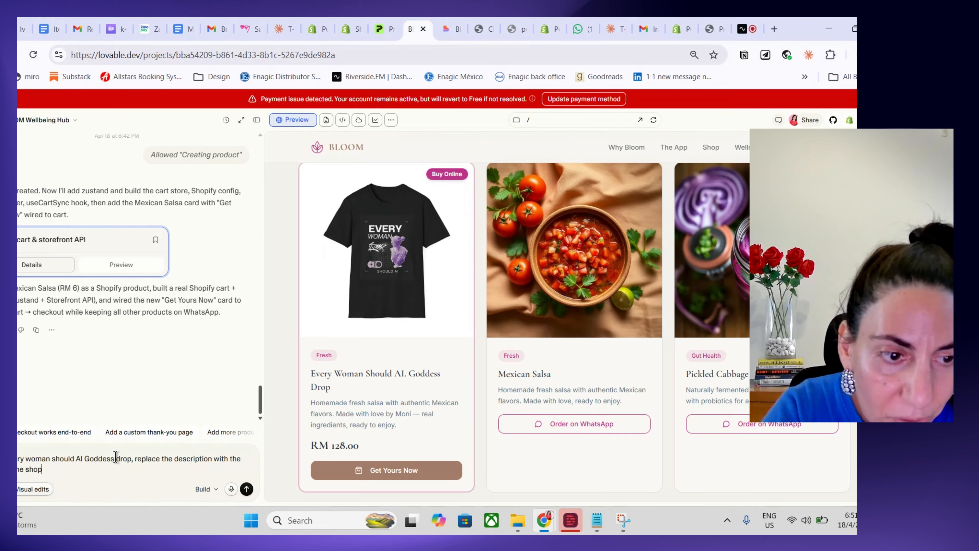
pyautogui.write('ify s')
pyautogui.press('BackSpace')
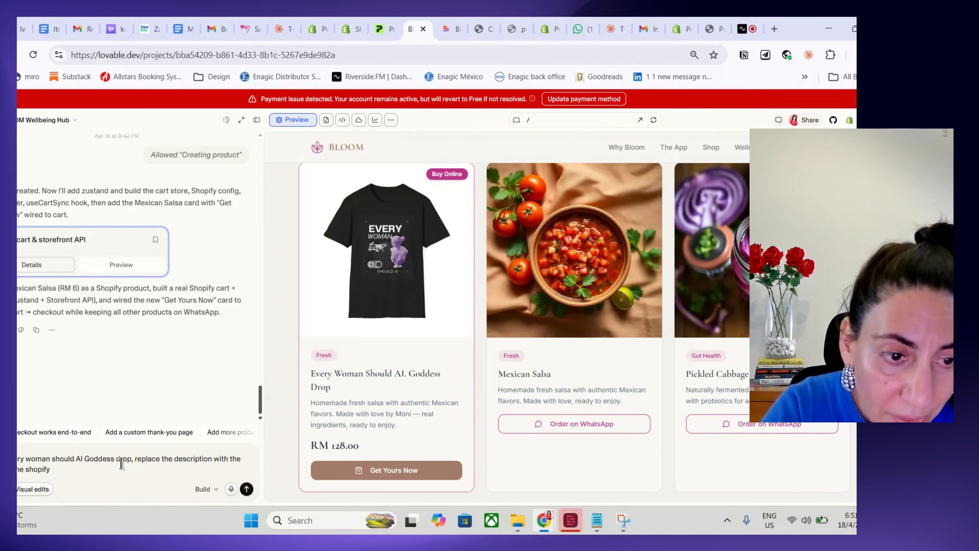
pyautogui.write('catalofue')
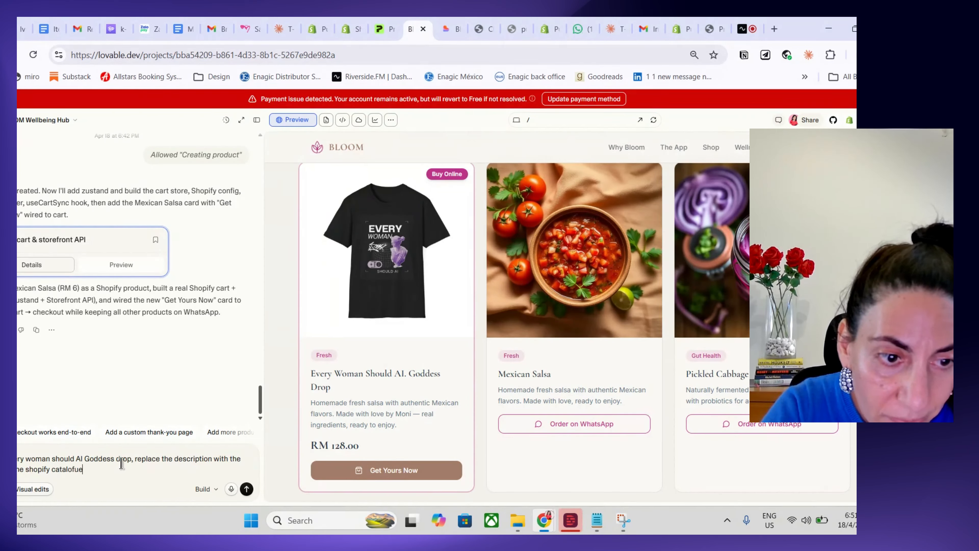
pyautogui.press('BackSpace')
pyautogui.press('BackSpace')
pyautogui.press('BackSpace')
pyautogui.write('gue')
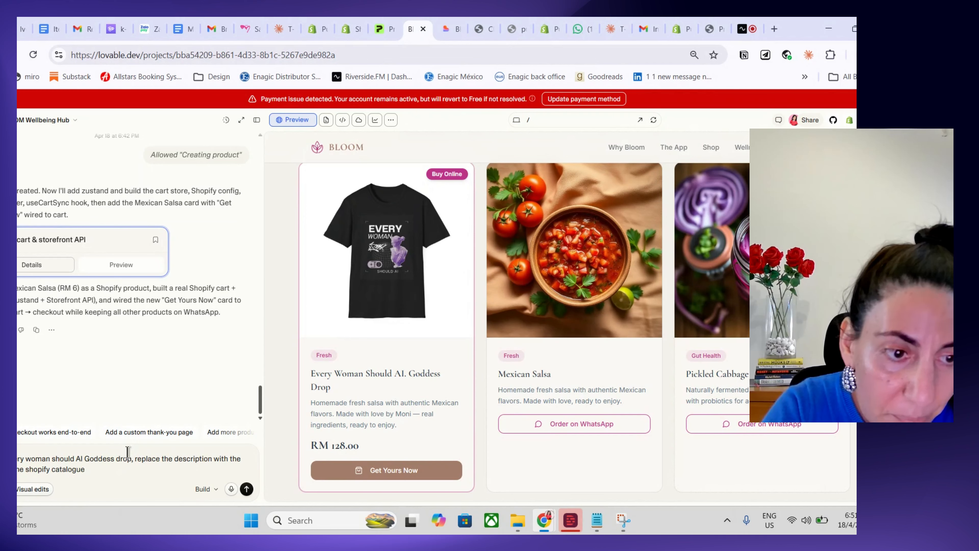
pyautogui.press('BackSpace')
pyautogui.press('BackSpace')
pyautogui.press('BackSpace')
pyautogui.press('BackSpace')
pyautogui.press('BackSpace')
pyautogui.press('BackSpace')
pyautogui.press('BackSpace')
pyautogui.press('BackSpace')
pyautogui.press('BackSpace')
pyautogui.press('BackSpace')
pyautogui.write('p')
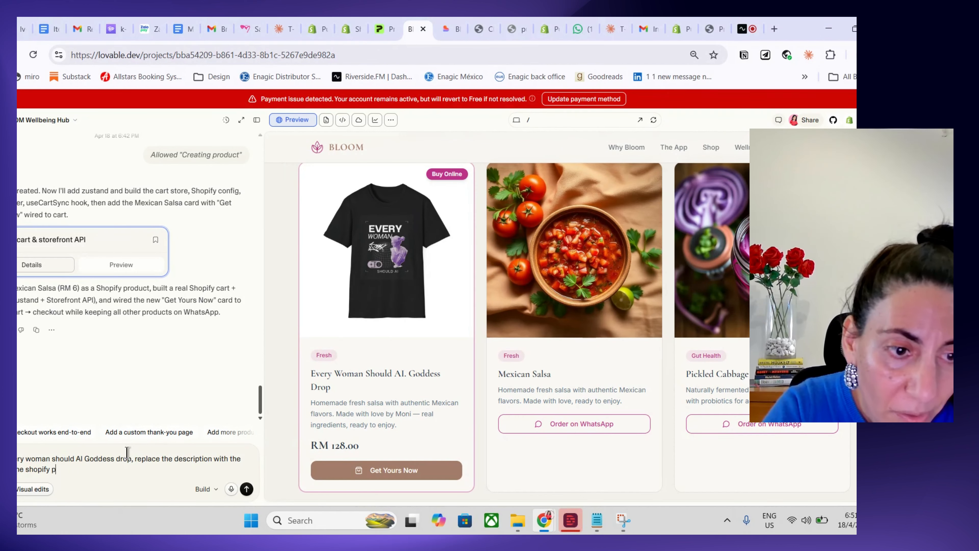
pyautogui.write('roduct. And t')
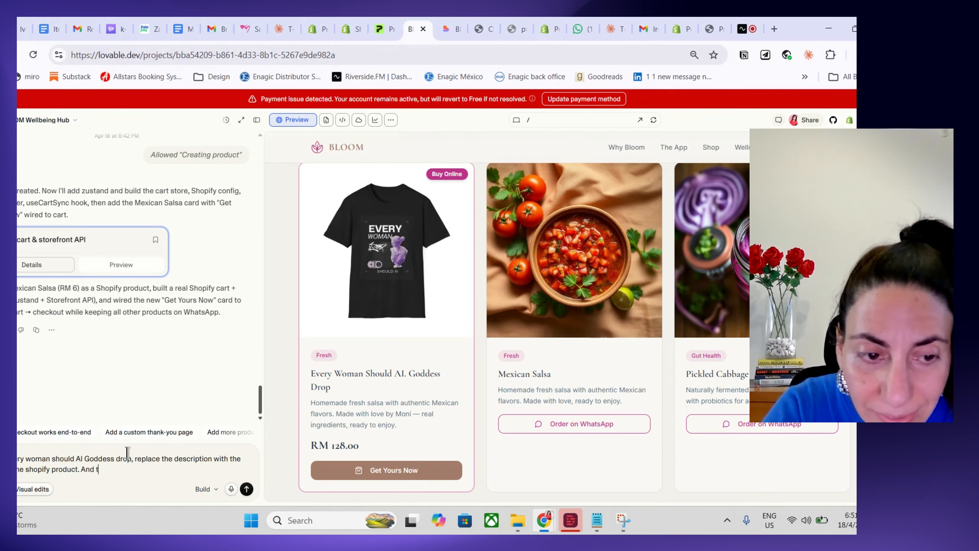
# Extend the chat request to also cover the Mexican Salsa product in this website
pyautogui.write('he Mexica')
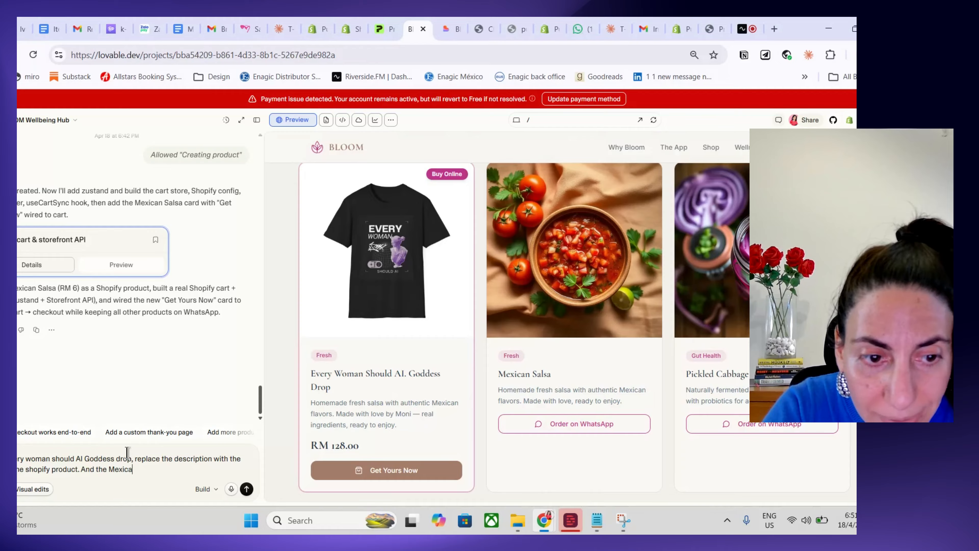
pyautogui.write('n Sald')
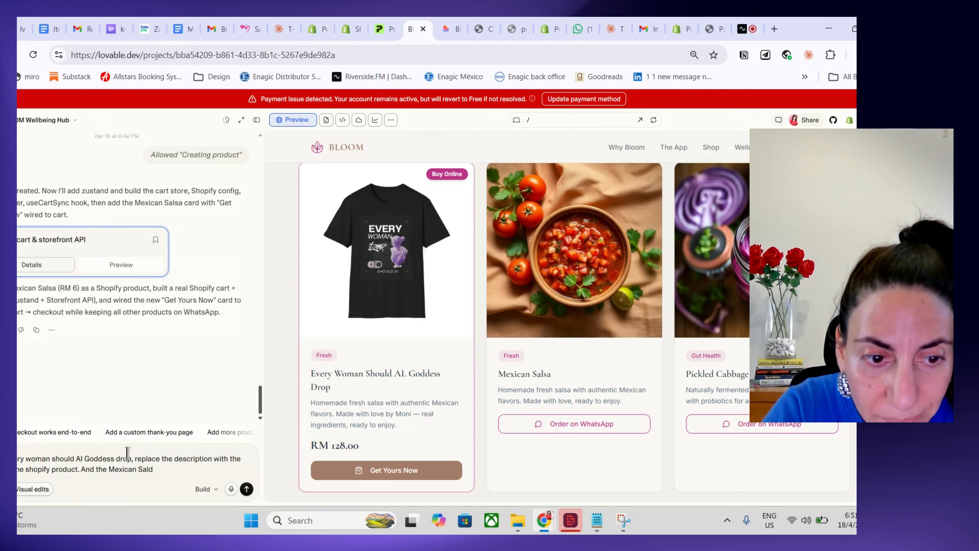
pyautogui.press('BackSpace')
pyautogui.write('sa product ')
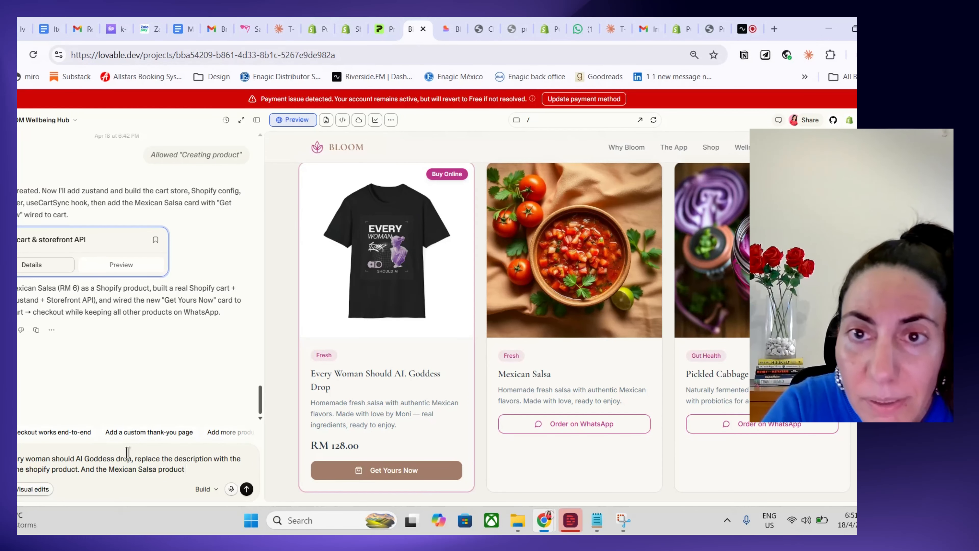
pyautogui.write('in this websi')
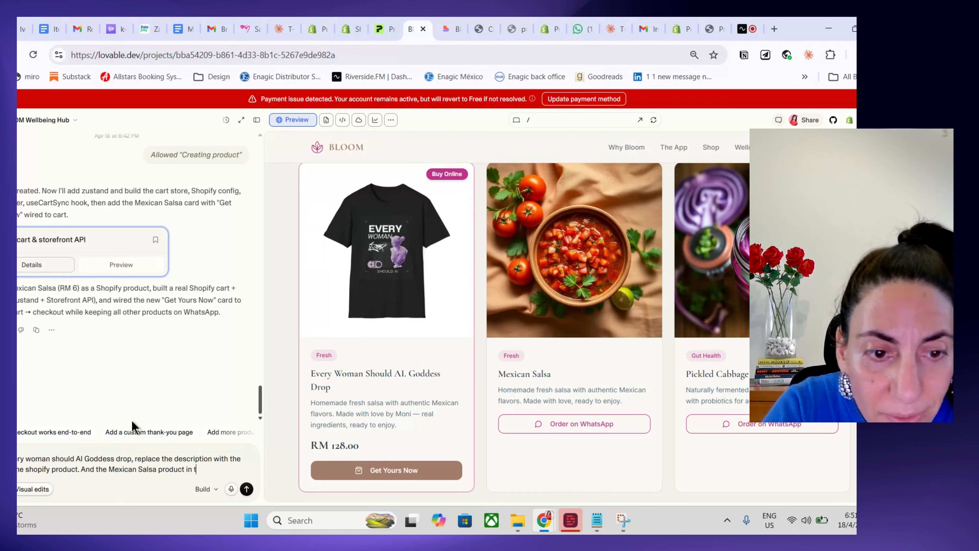
pyautogui.write('te,')
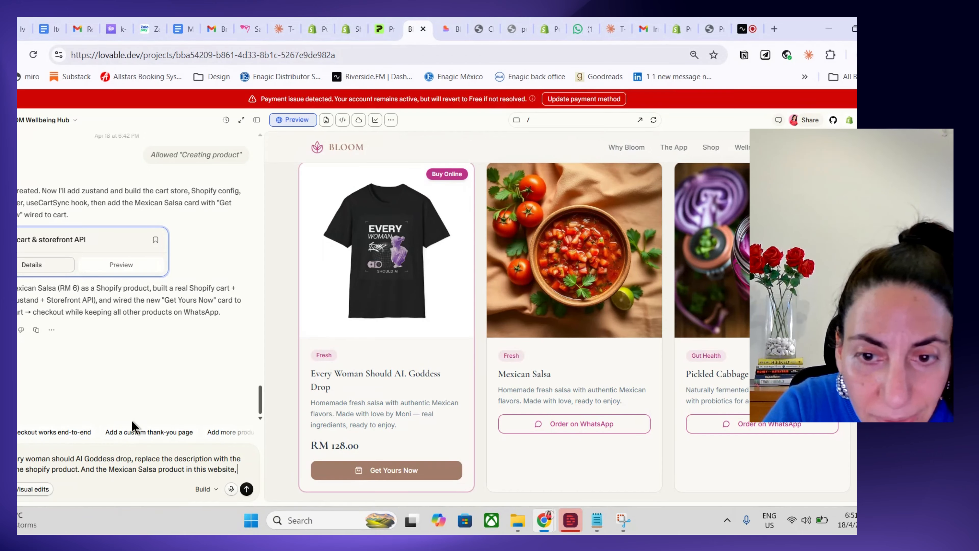
# Ask to replace order on WhatsApp with the corresponding Shopify product for the Mexican Salsa, and send the request
pyautogui.hotkey('shift', 'Return')
pyautogui.write('o')
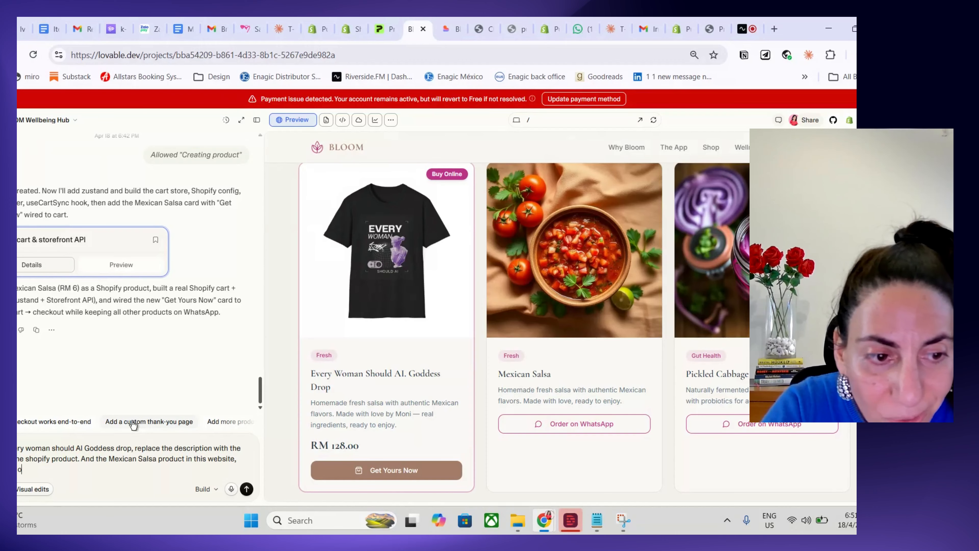
pyautogui.write('de')
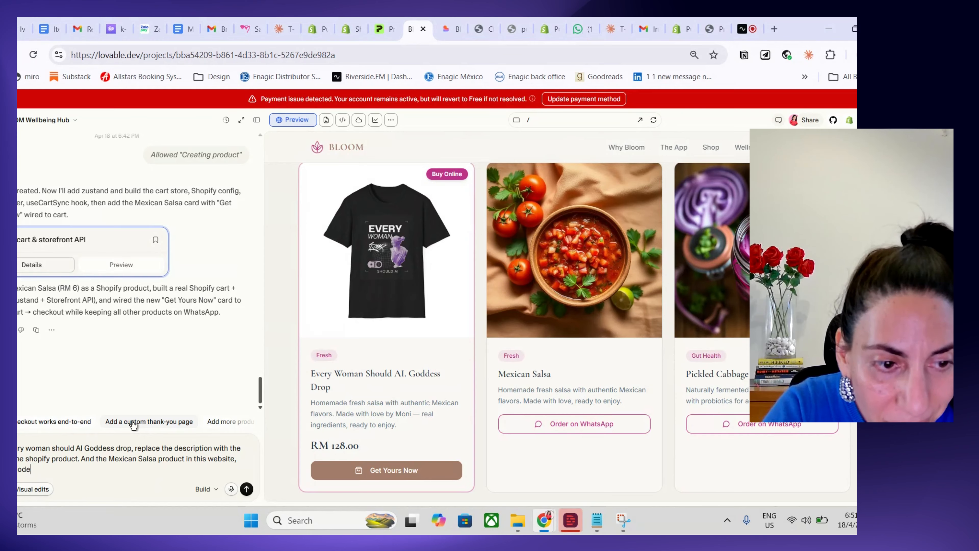
pyautogui.write('r on')
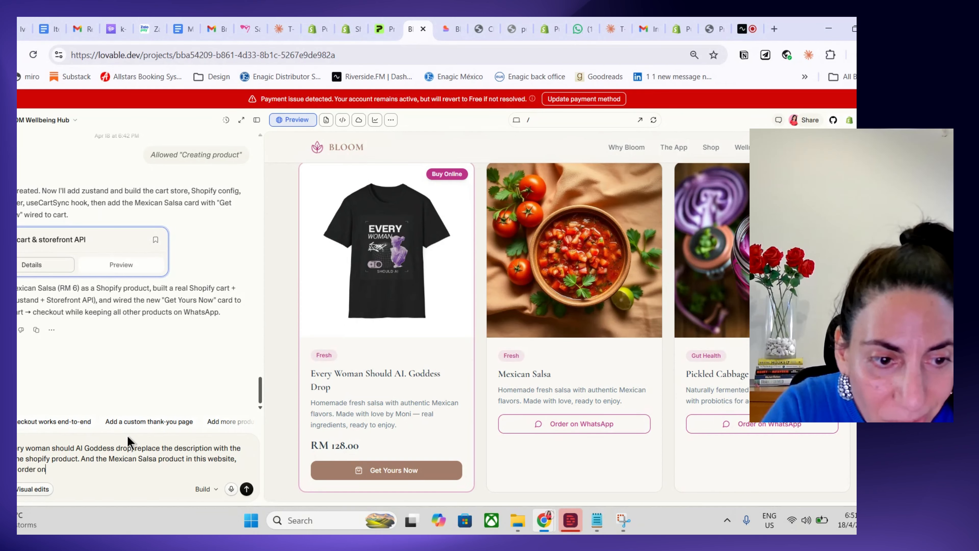
pyautogui.write(' rder on whatsapp ')
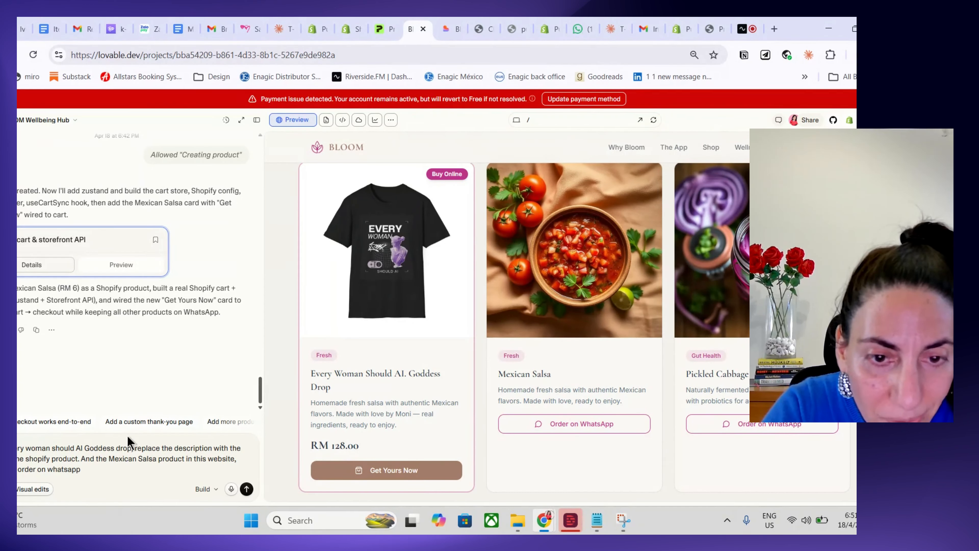
pyautogui.write('with the co')
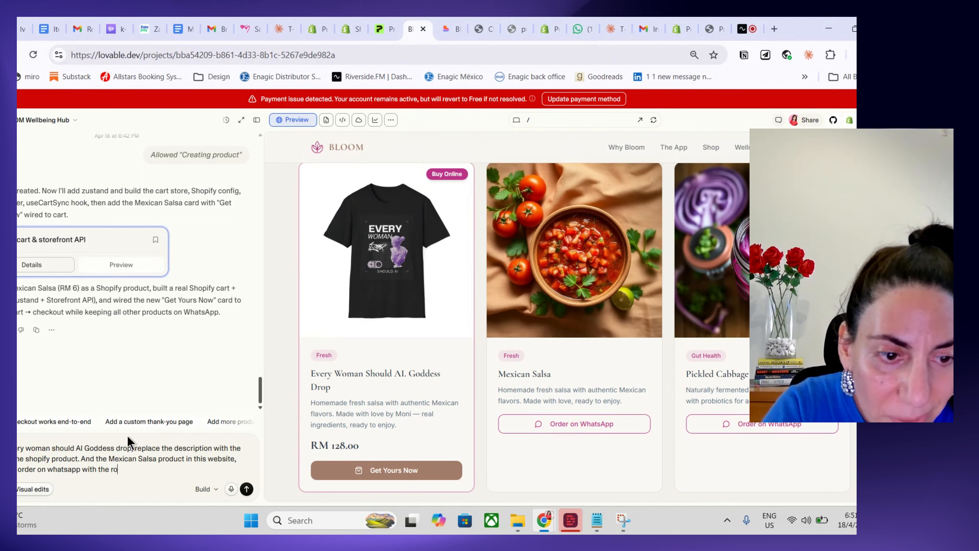
pyautogui.write('rresponding ')
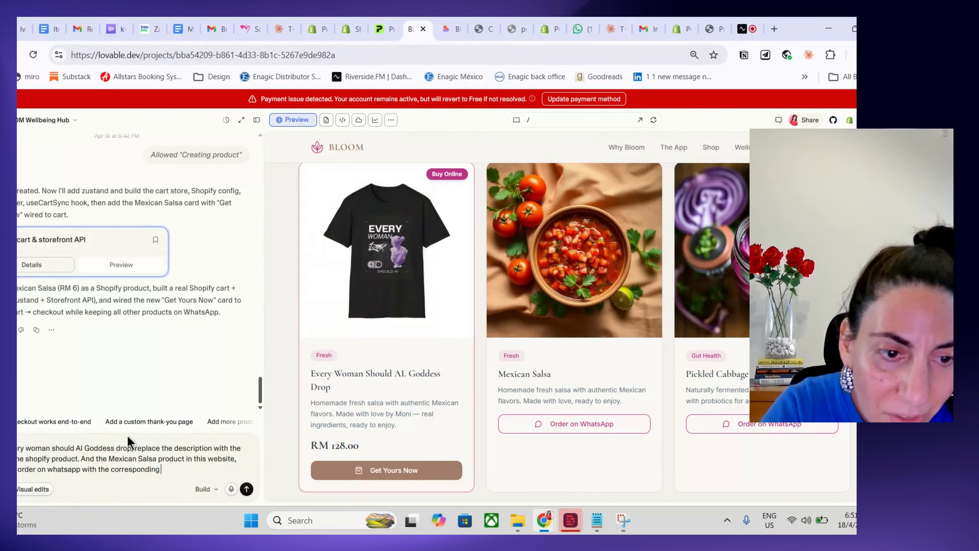
pyautogui.write('shopify ')
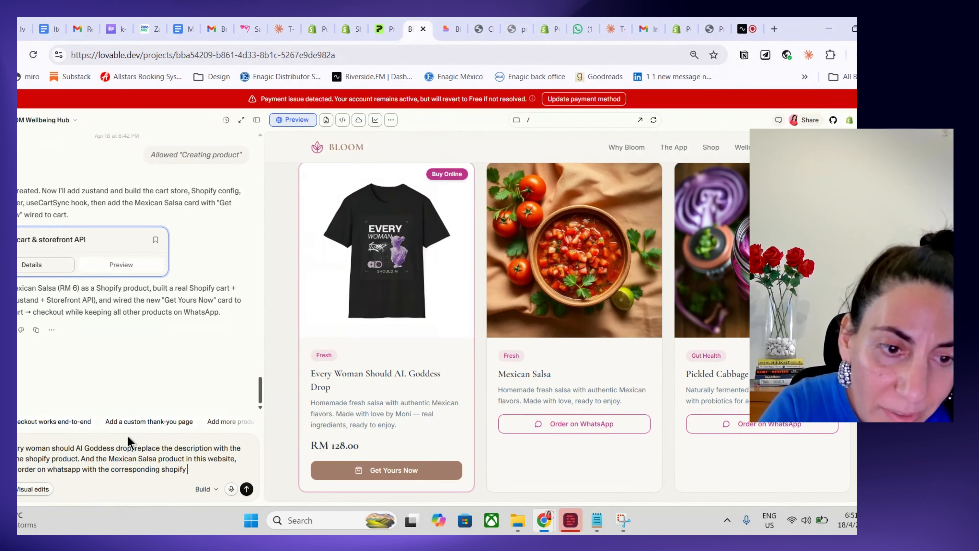
pyautogui.write('product.')
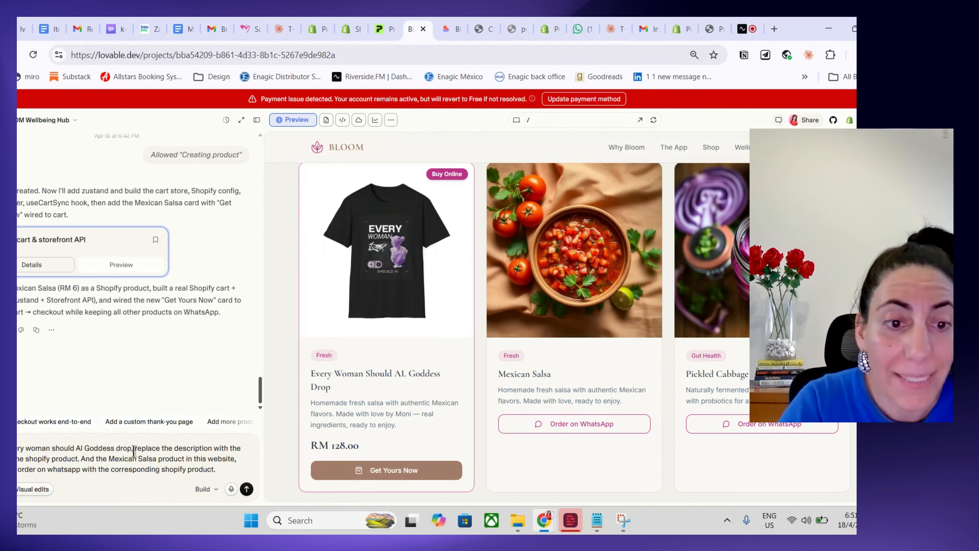
pyautogui.click(246, 489)
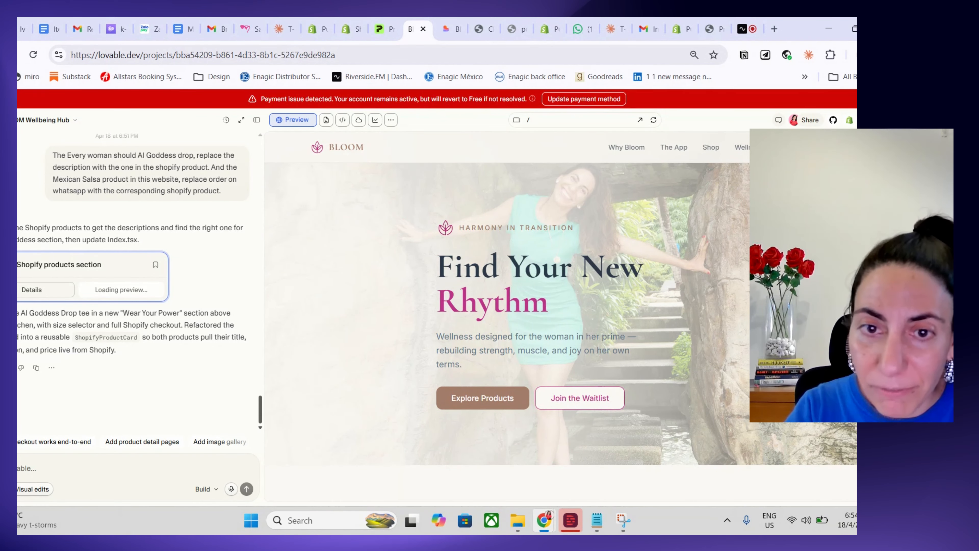
# Examine the updated preview's Wear Your Power section, including the Goddess Drop T-shirt card and its description
pyautogui.scroll(-15, 507, 332)
pyautogui.scroll(-15, 507, 332)
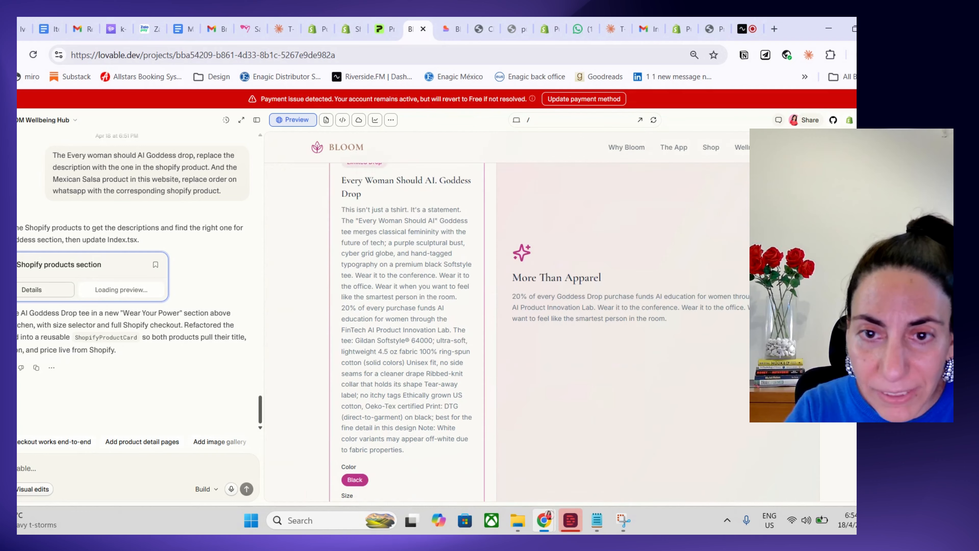
pyautogui.scroll(-3, 507, 332)
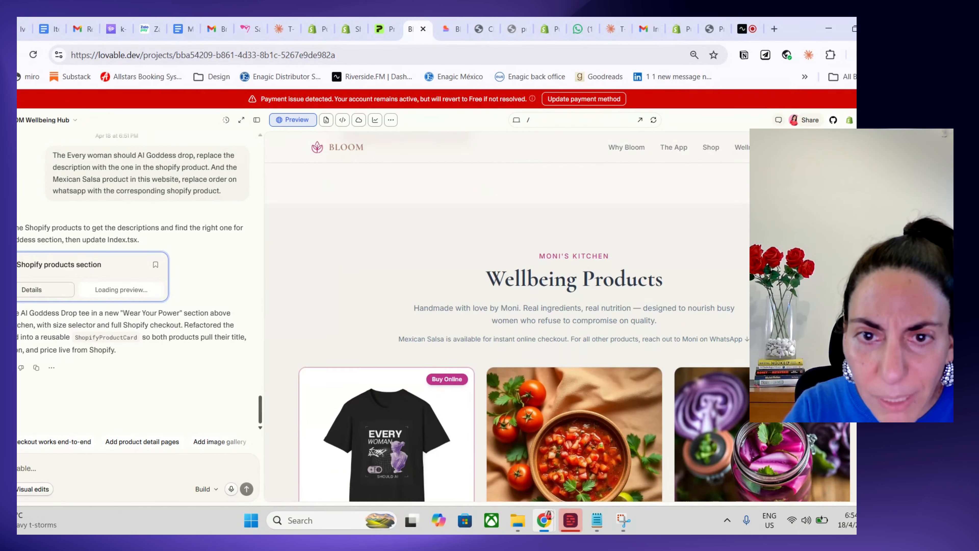
pyautogui.scroll(15, 507, 332)
pyautogui.scroll(4, 507, 331)
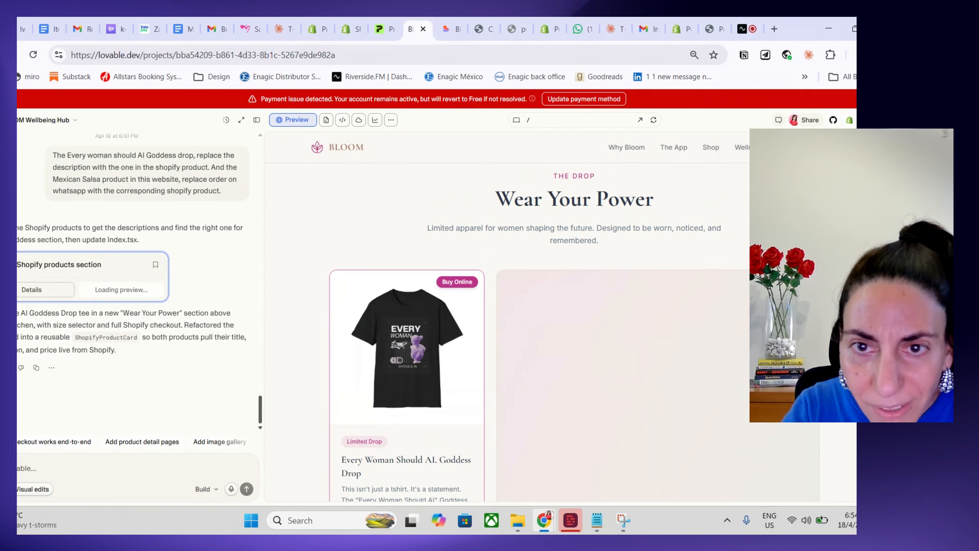
pyautogui.scroll(-3, 507, 332)
pyautogui.scroll(-1, 507, 332)
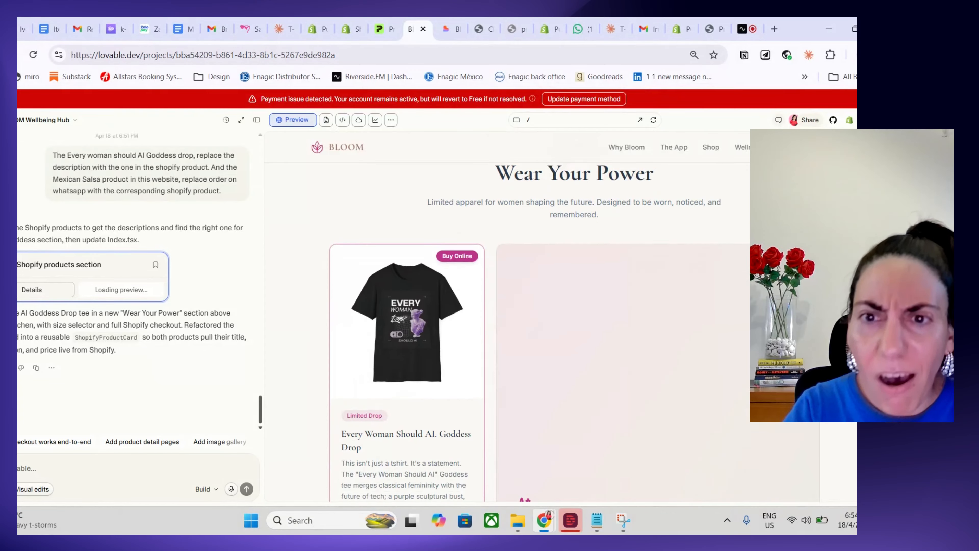
pyautogui.scroll(10, 507, 332)
pyautogui.scroll(8, 507, 332)
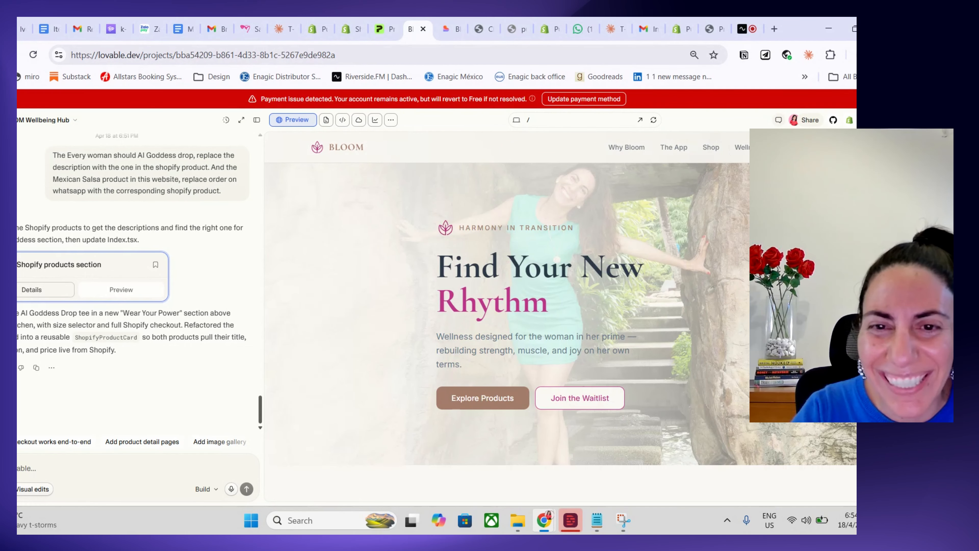
pyautogui.scroll(-12, 507, 332)
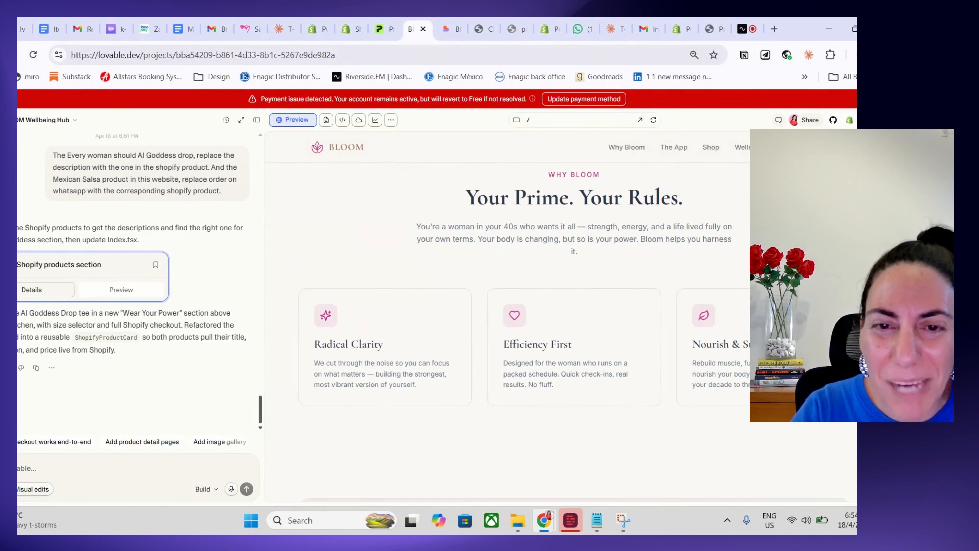
pyautogui.scroll(-6, 507, 331)
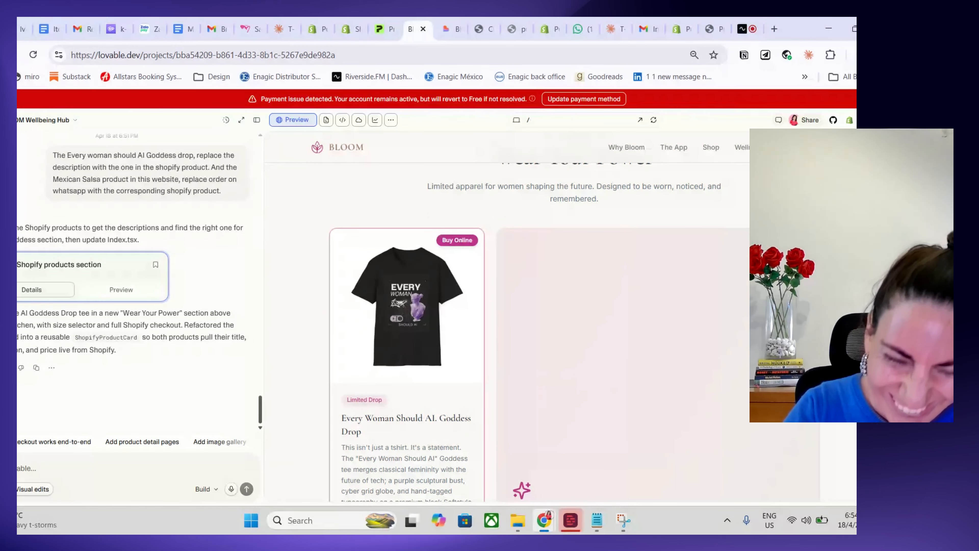
pyautogui.scroll(-1, 507, 332)
pyautogui.scroll(-5, 507, 332)
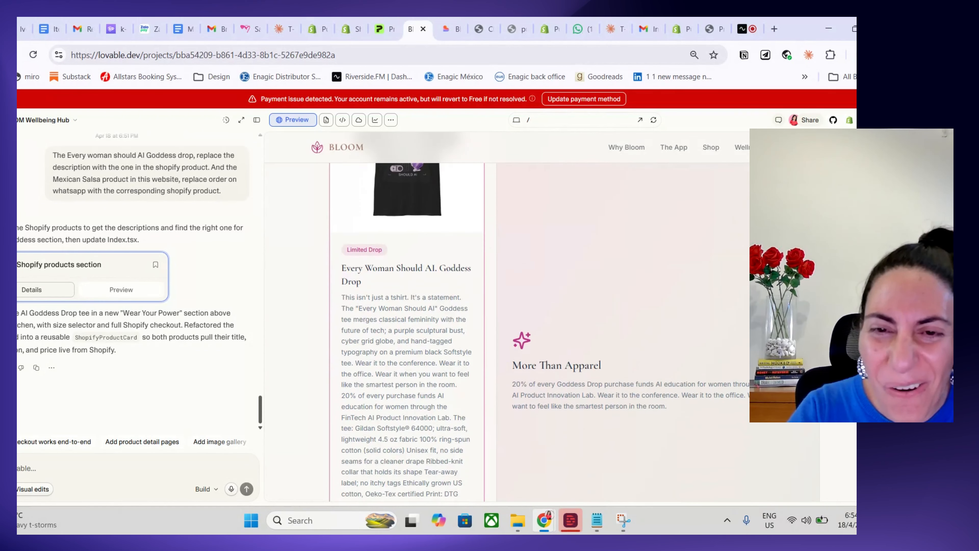
pyautogui.scroll(3, 507, 331)
pyautogui.scroll(5, 507, 332)
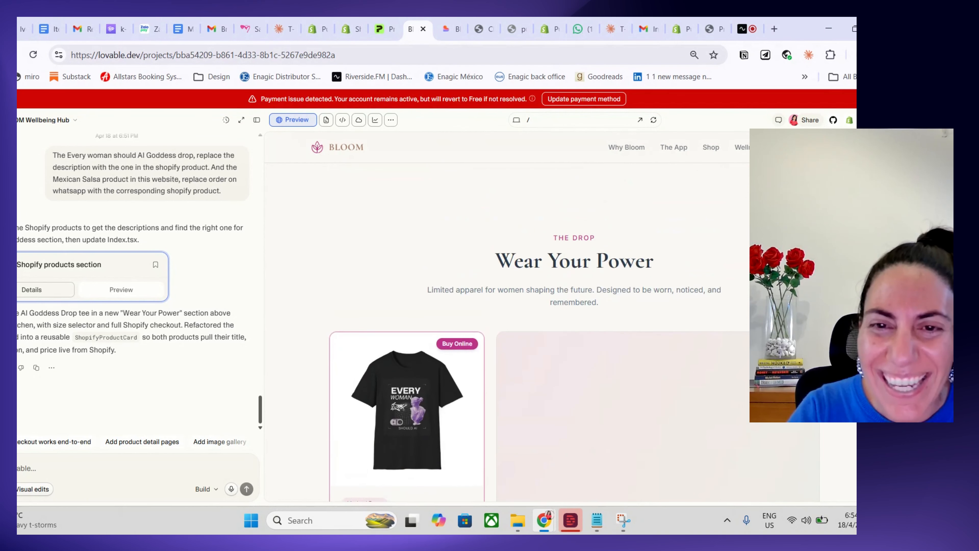
# Compare the Goddess Drop and Mexican Salsa cards in the preview's Wellbeing Products section
pyautogui.scroll(-11, 507, 332)
pyautogui.scroll(-7, 507, 332)
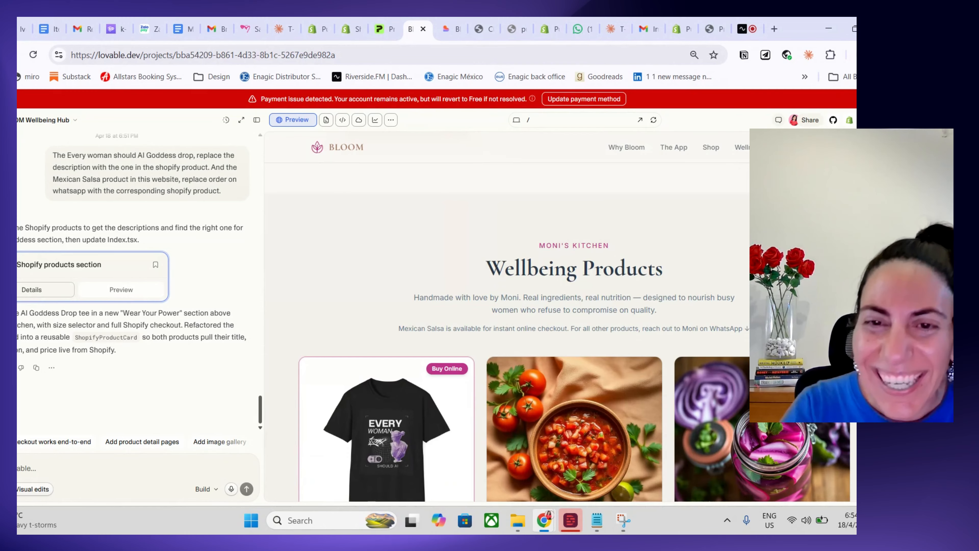
pyautogui.scroll(-2, 507, 332)
pyautogui.scroll(-1, 507, 332)
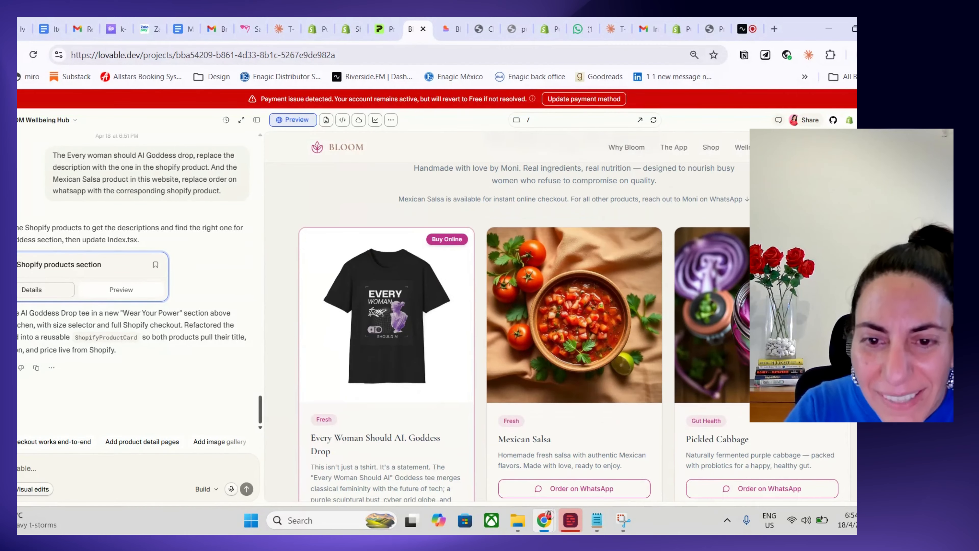
pyautogui.scroll(2, 507, 332)
pyautogui.scroll(-3, 507, 332)
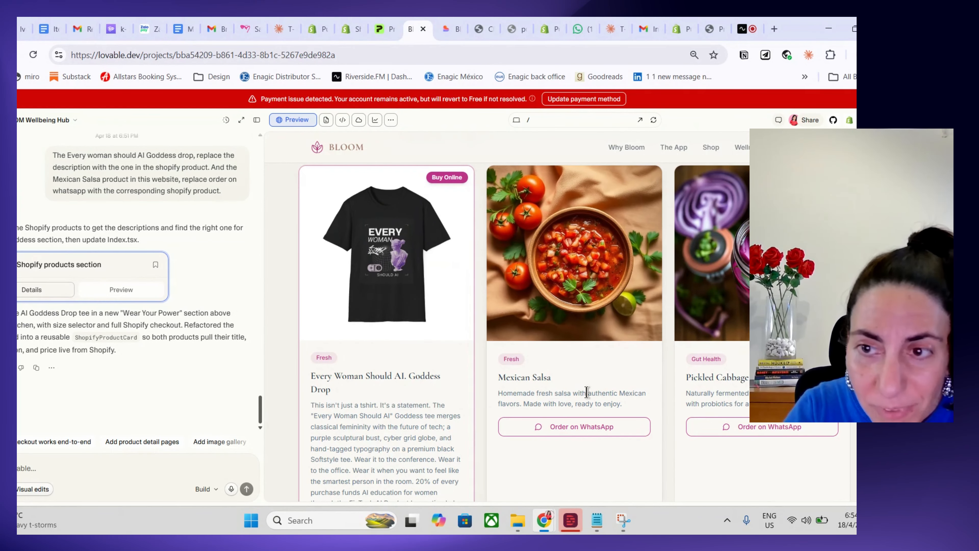
# Check the Goddess Drop card's purchase options, then test the Mexican Salsa's Order on WhatsApp link and return to the Lovable project
pyautogui.scroll(-6, 692, 300)
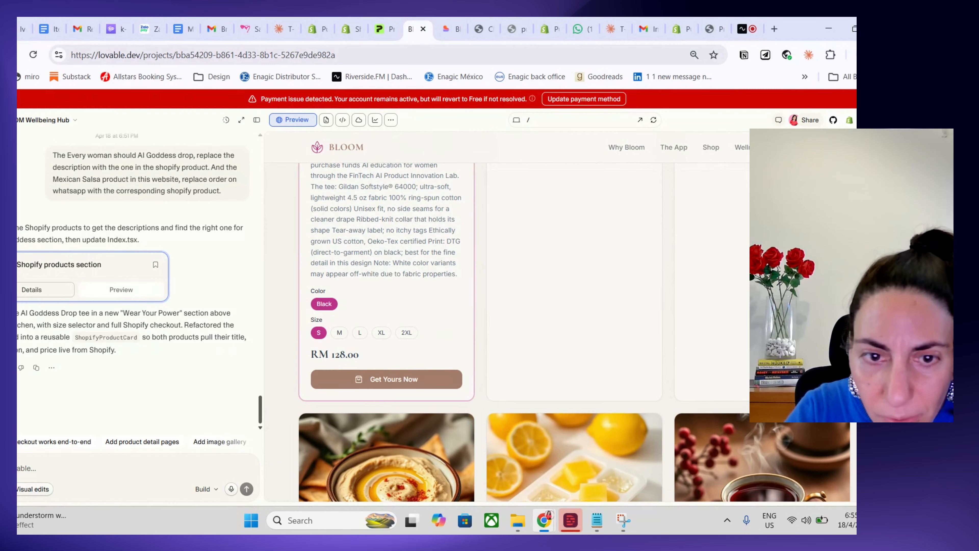
pyautogui.scroll(5, 575, 332)
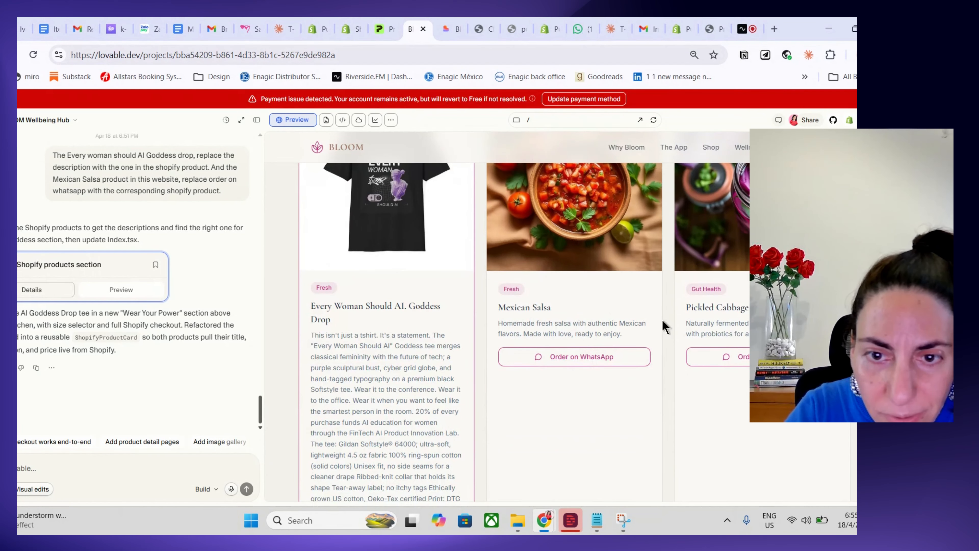
pyautogui.click(579, 366)
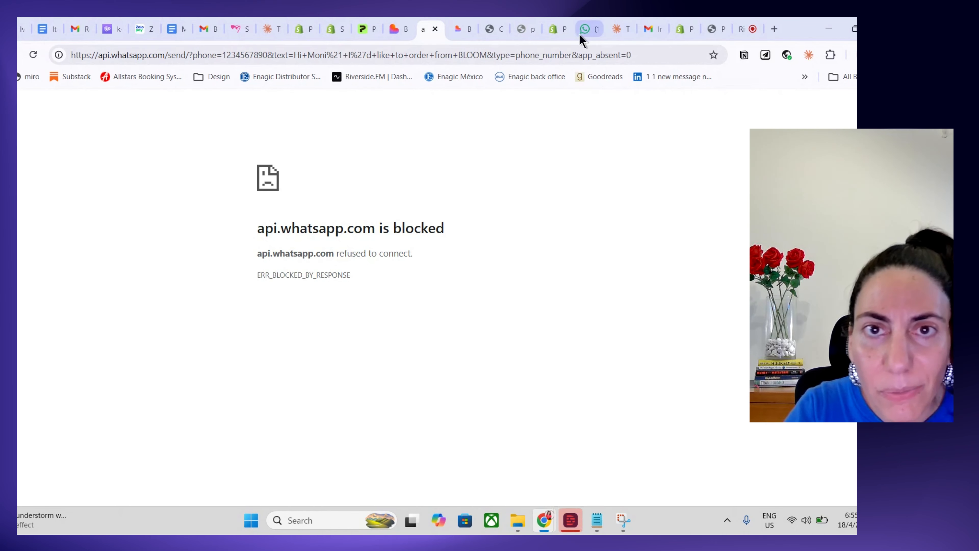
pyautogui.click(396, 26)
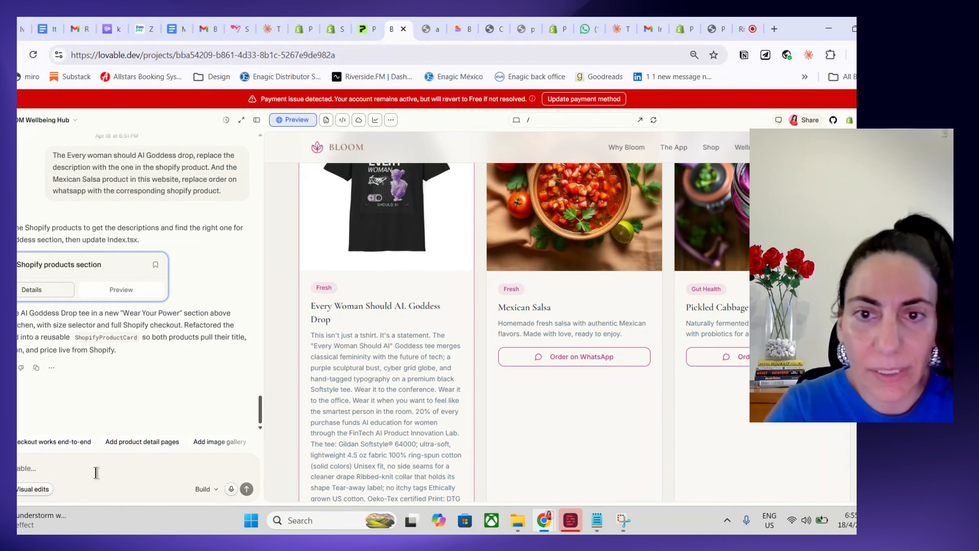
# Draft a request to remove the order on WhatsApp copy in the Mexican Salsa's button and replace it with wording ending in "Now."
pyautogui.write('T')
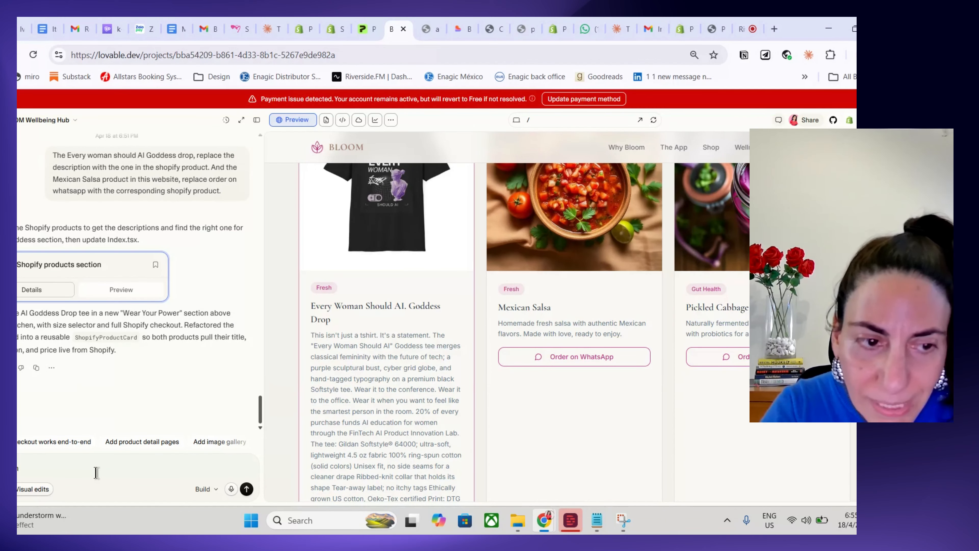
pyautogui.write(' Sals')
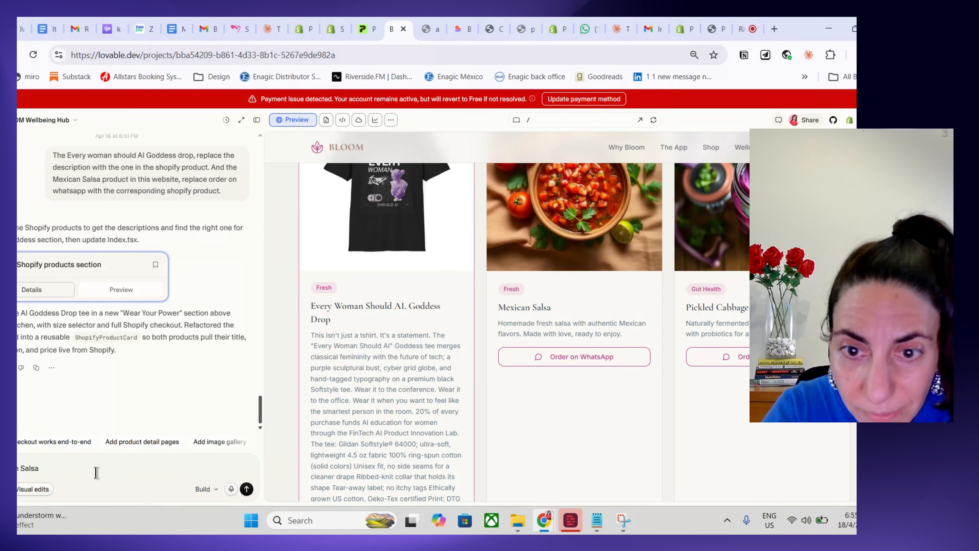
pyautogui.write('a remove the ')
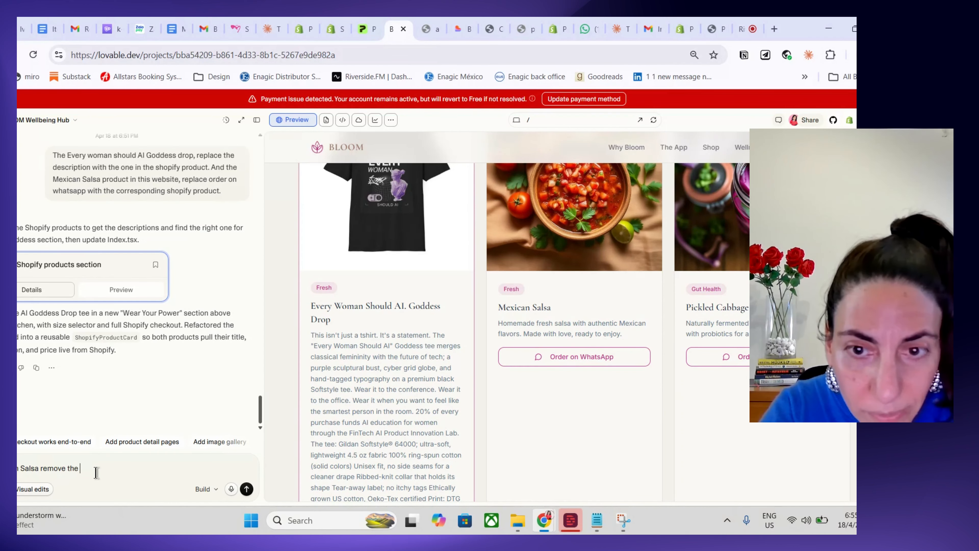
pyautogui.write('oder on wha')
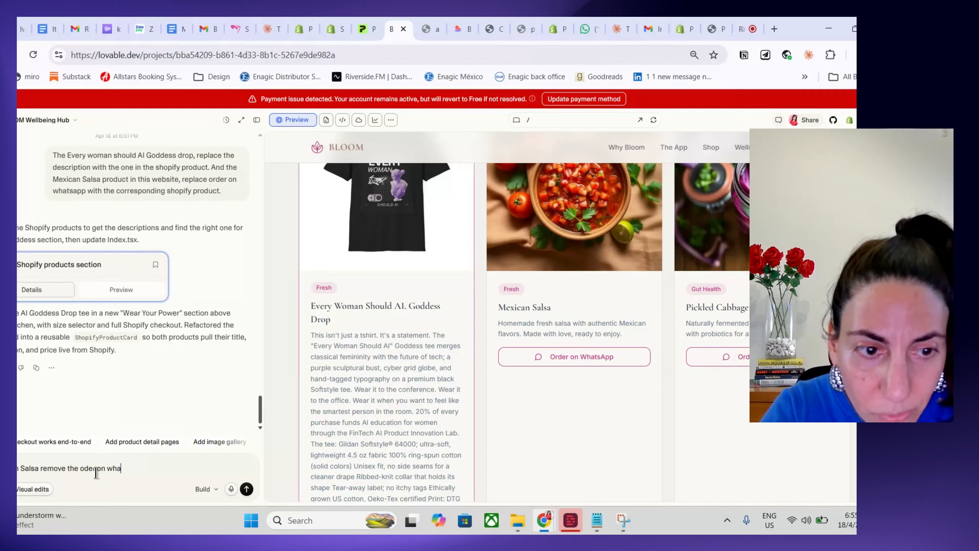
pyautogui.write('tsapp p')
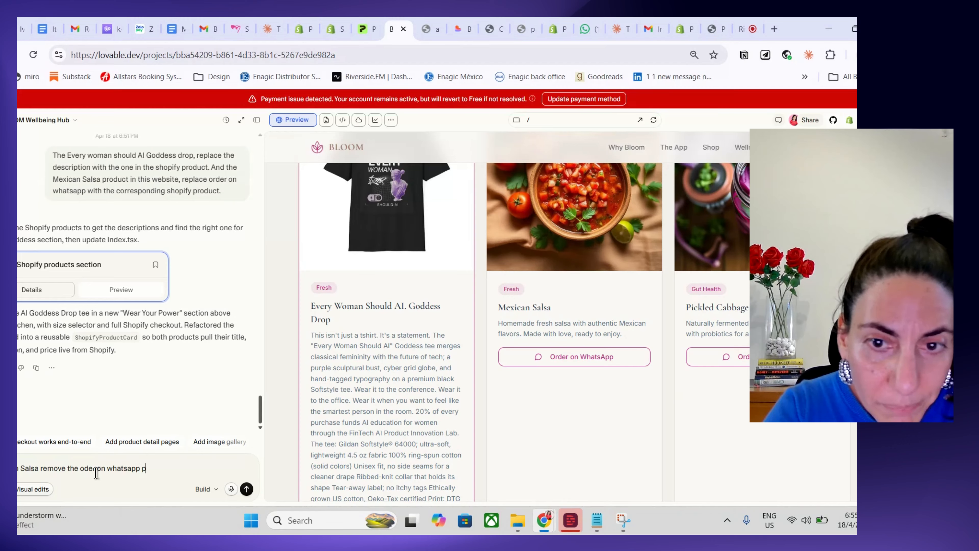
pyautogui.press('BackSpace')
pyautogui.write('CT')
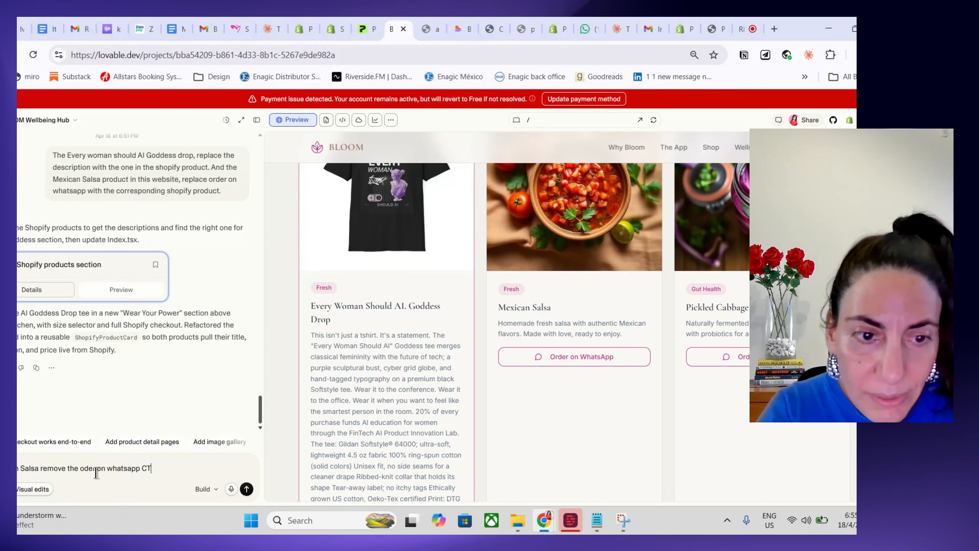
pyautogui.press('BackSpace')
pyautogui.press('BackSpace')
pyautogui.press('BackSpace')
pyautogui.press('BackSpace')
pyautogui.write('cpt ')
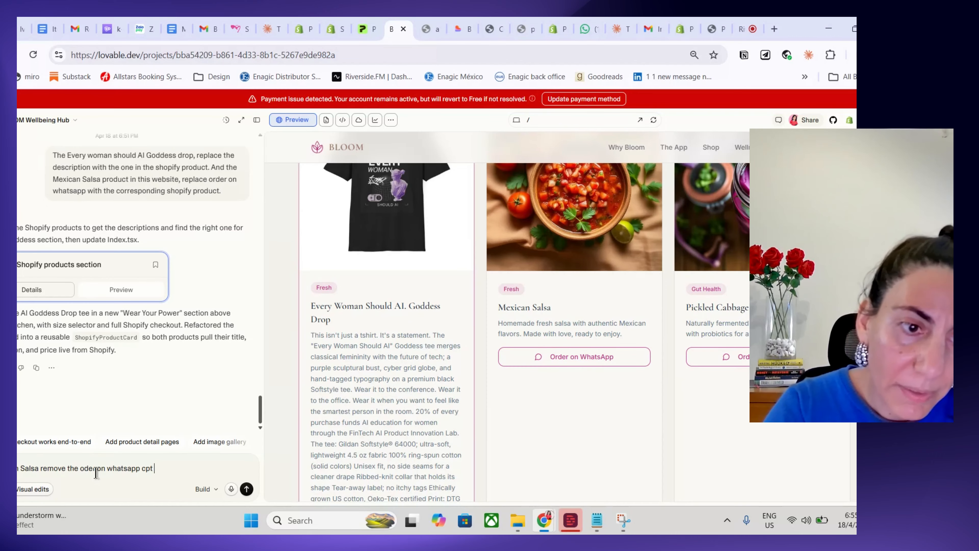
pyautogui.press('BackSpace')
pyautogui.press('BackSpace')
pyautogui.press('BackSpace')
pyautogui.write('opy in ')
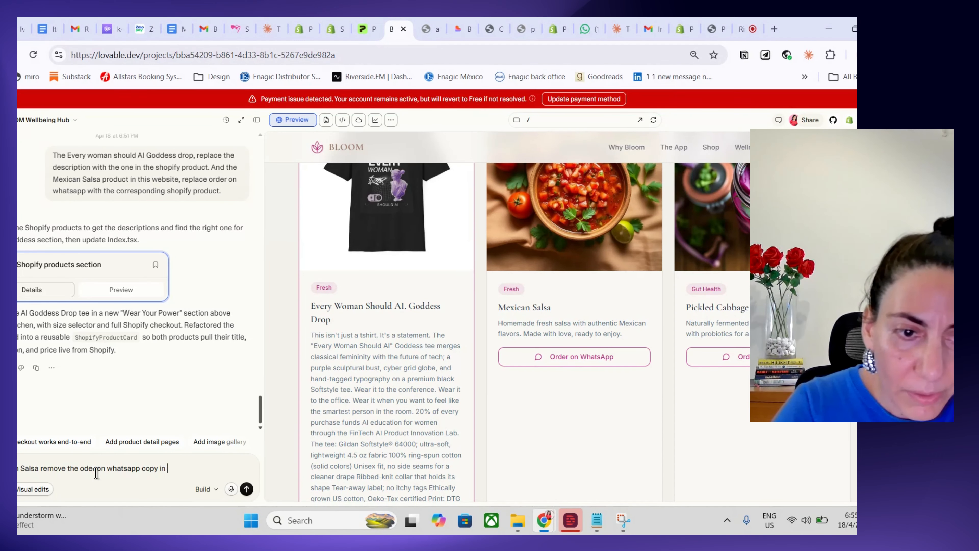
pyautogui.write('the button')
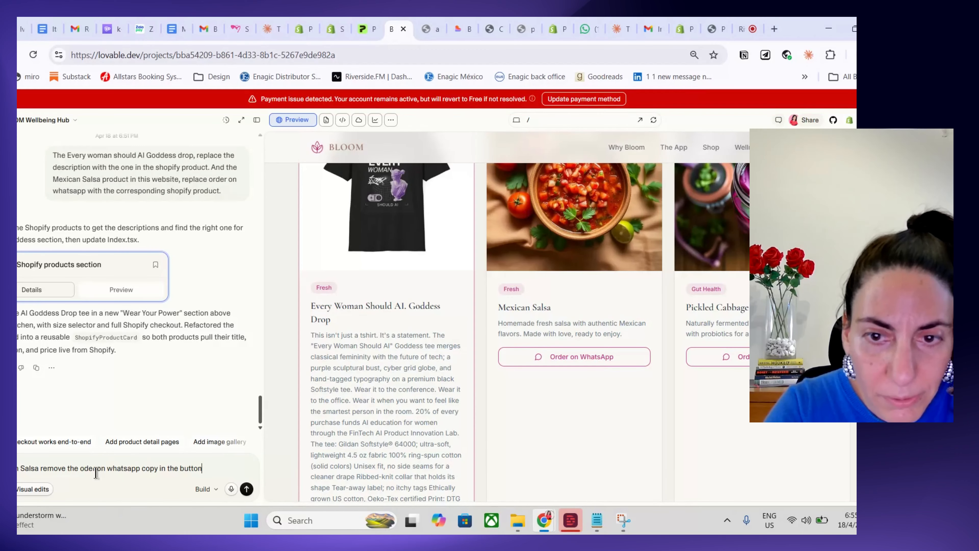
pyautogui.write(', replace with ')
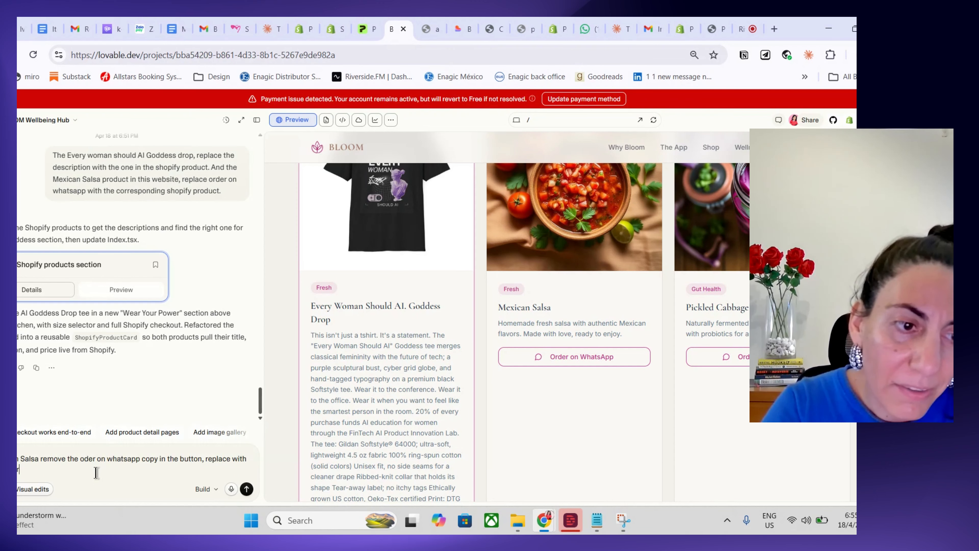
pyautogui.write('s Now.')
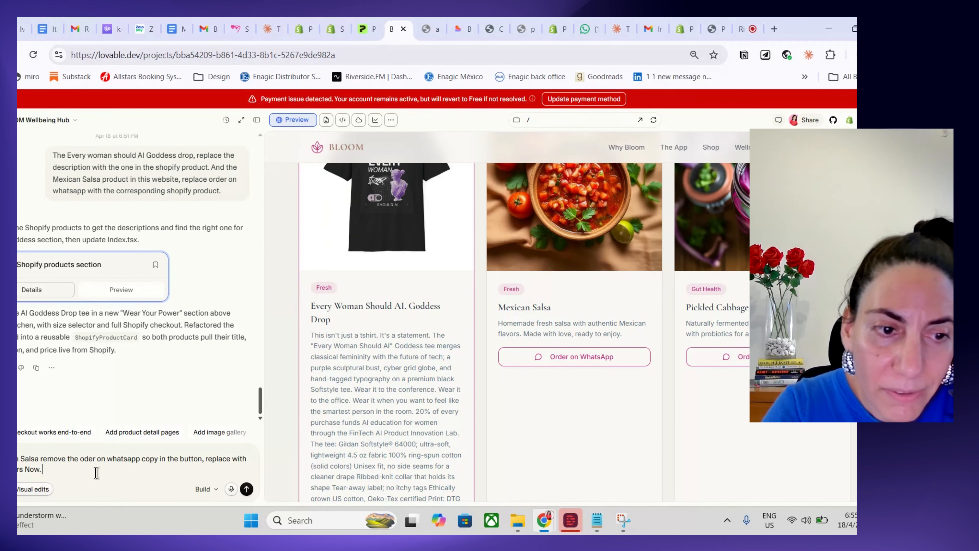
pyautogui.write(' And redire')
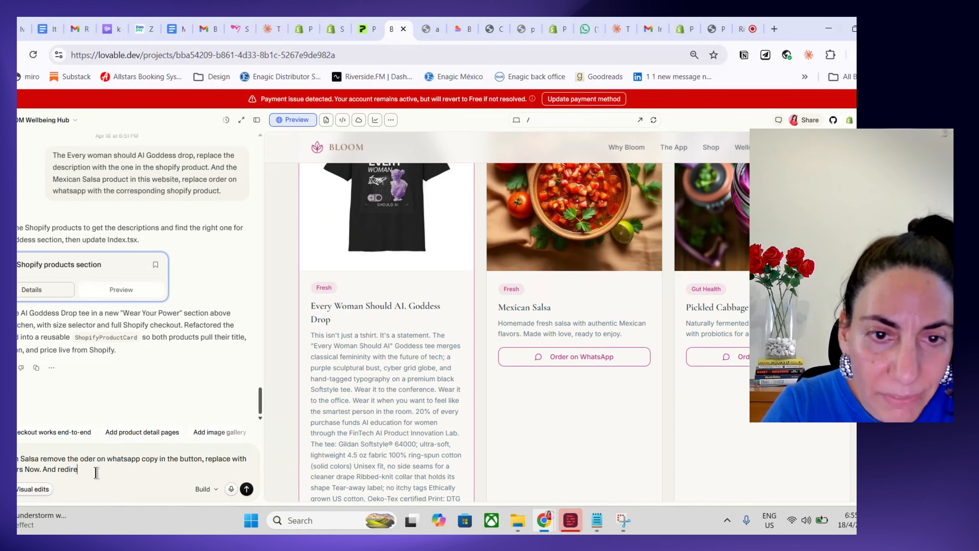
pyautogui.write('ct to it ')
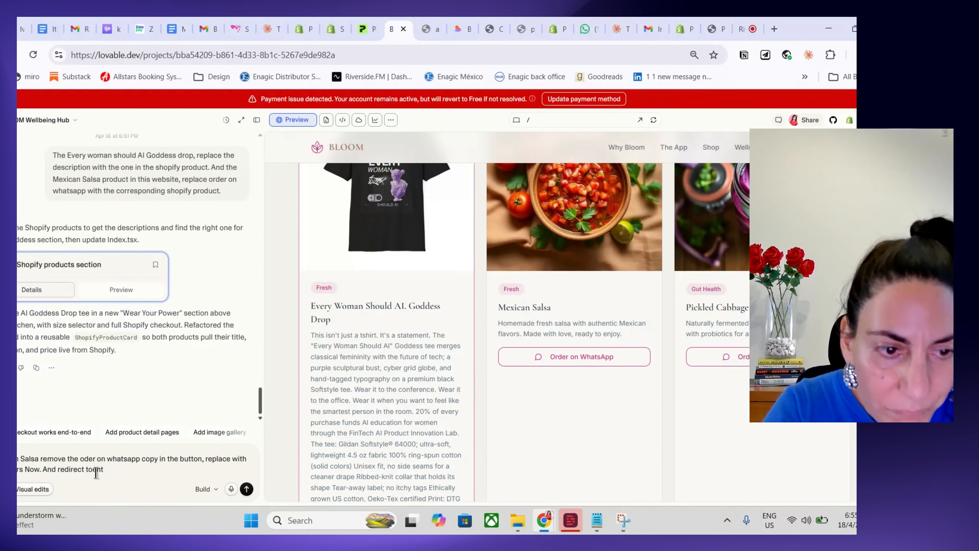
pyautogui.press('BackSpace')
pyautogui.press('BackSpace')
pyautogui.press('BackSpace')
pyautogui.write('the sho')
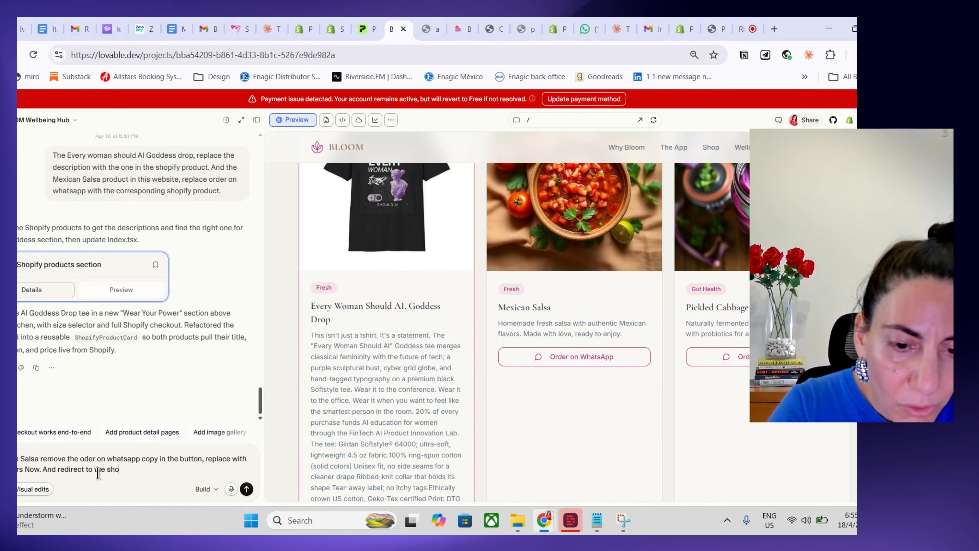
pyautogui.press('BackSpace')
pyautogui.press('BackSpace')
pyautogui.press('BackSpace')
pyautogui.press('BackSpace')
pyautogui.press('BackSpace')
pyautogui.press('BackSpace')
pyautogui.press('BackSpace')
pyautogui.press('BackSpace')
pyautogui.press('BackSpace')
pyautogui.press('BackSpace')
pyautogui.press('BackSpace')
pyautogui.press('BackSpace')
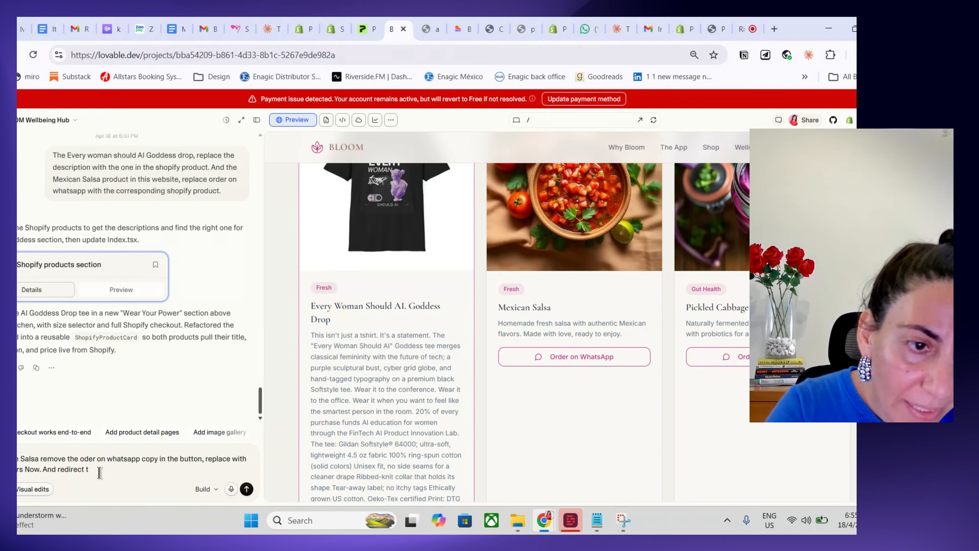
pyautogui.press('BackSpace')
pyautogui.press('BackSpace')
pyautogui.press('BackSpace')
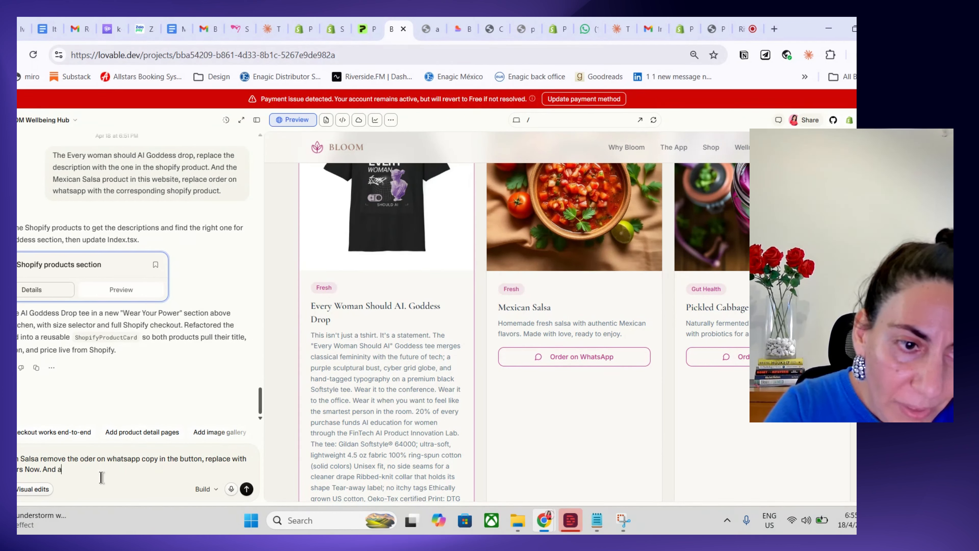
# Extend the drafted request with an instruction to add payment method in lovable app using the shopify connection
pyautogui.write('dd ')
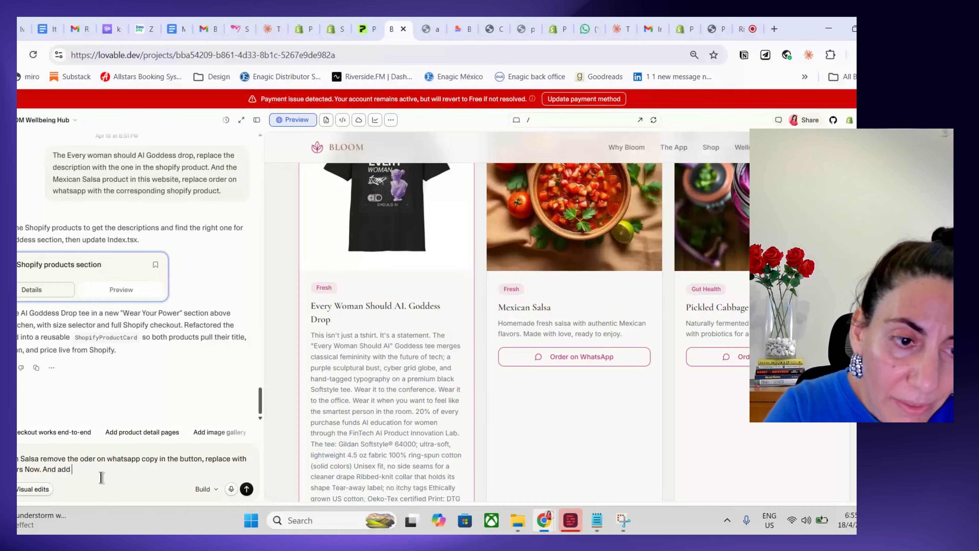
pyautogui.write('paymen')
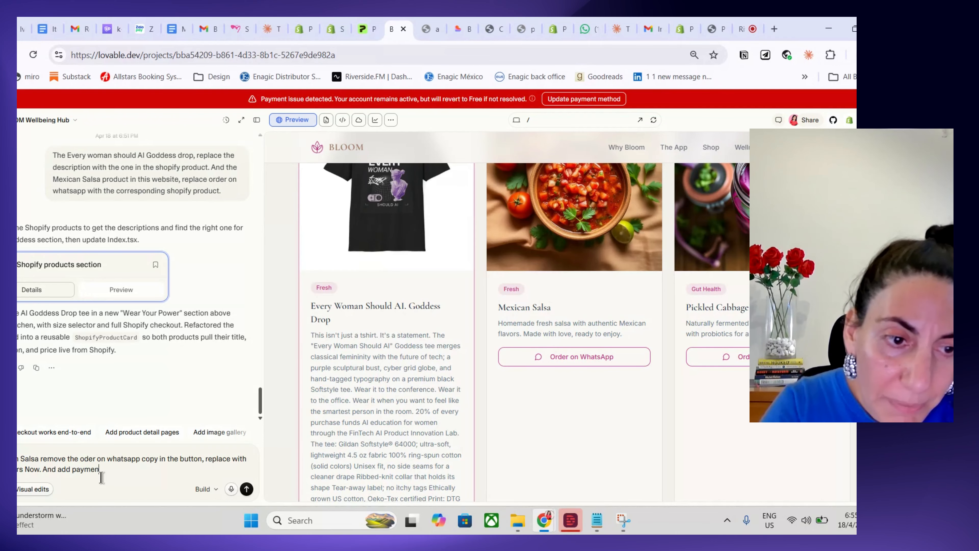
pyautogui.write('t method in lova')
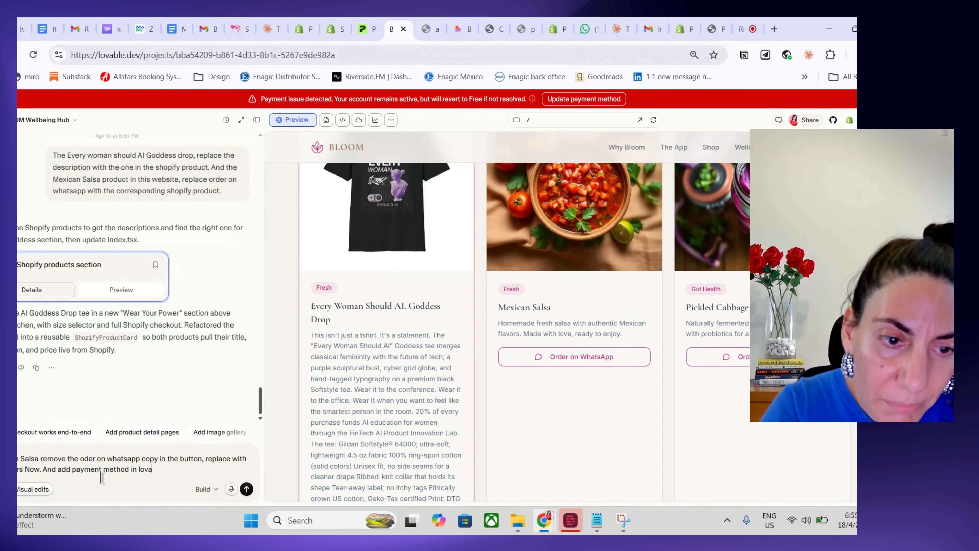
pyautogui.write('ble app u')
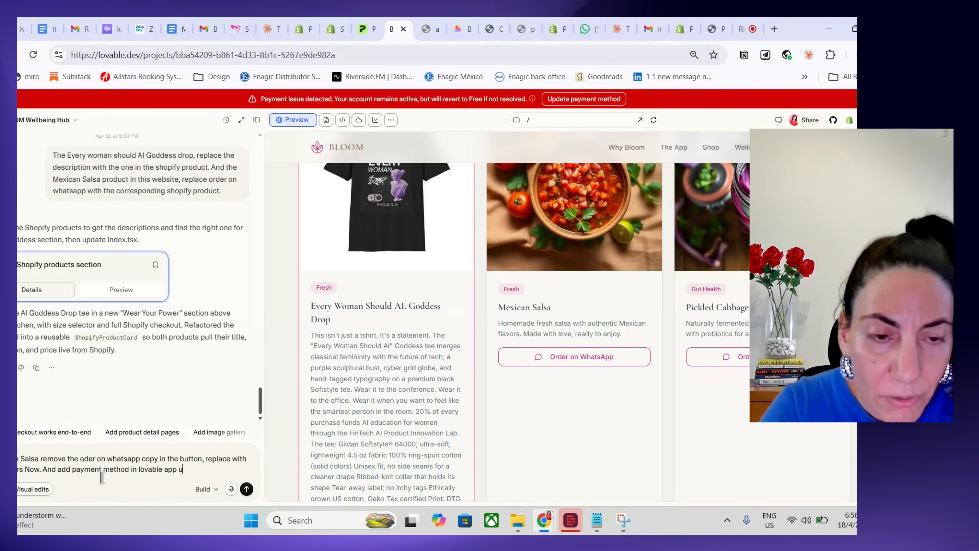
pyautogui.write('sing the shopify ')
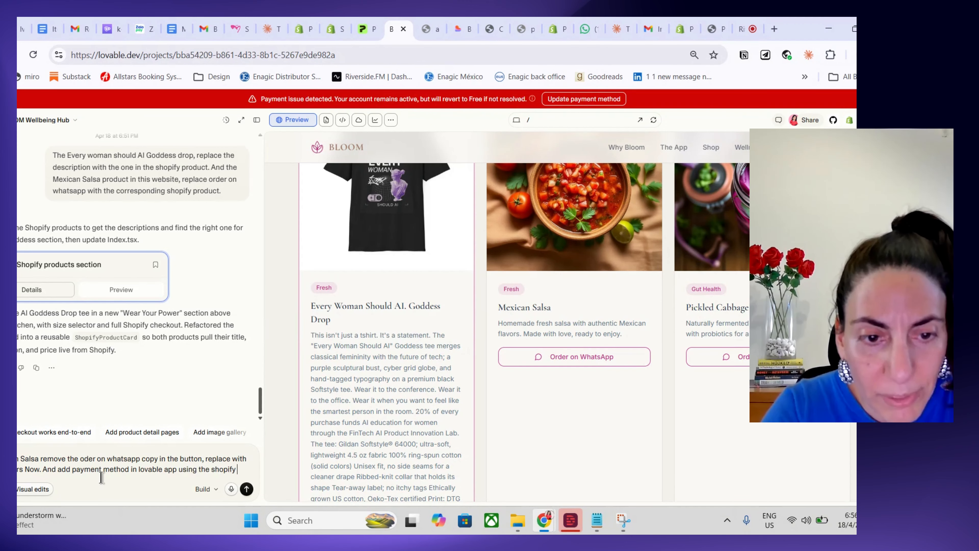
pyautogui.write('s')
pyautogui.press('BackSpace')
pyautogui.press('BackSpace')
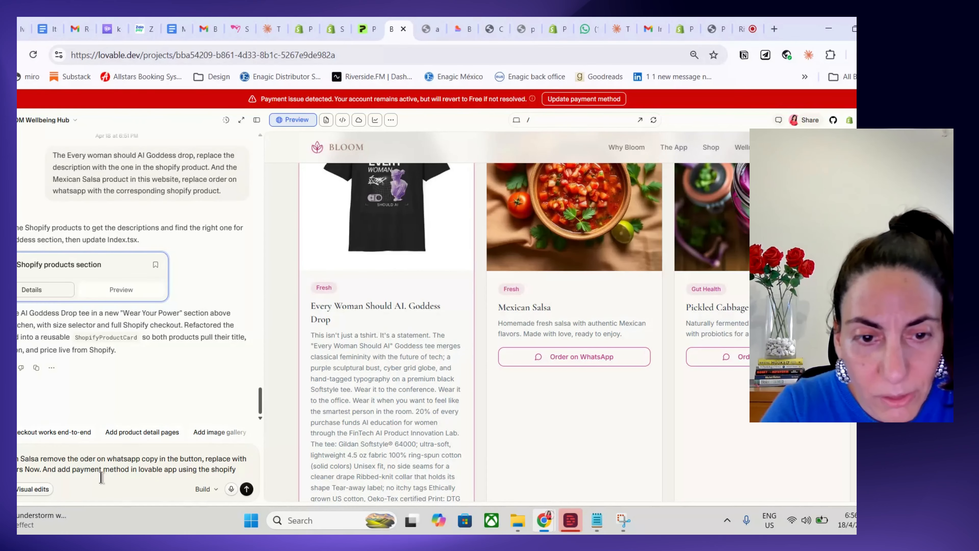
pyautogui.write('connectio')
pyautogui.write('n')
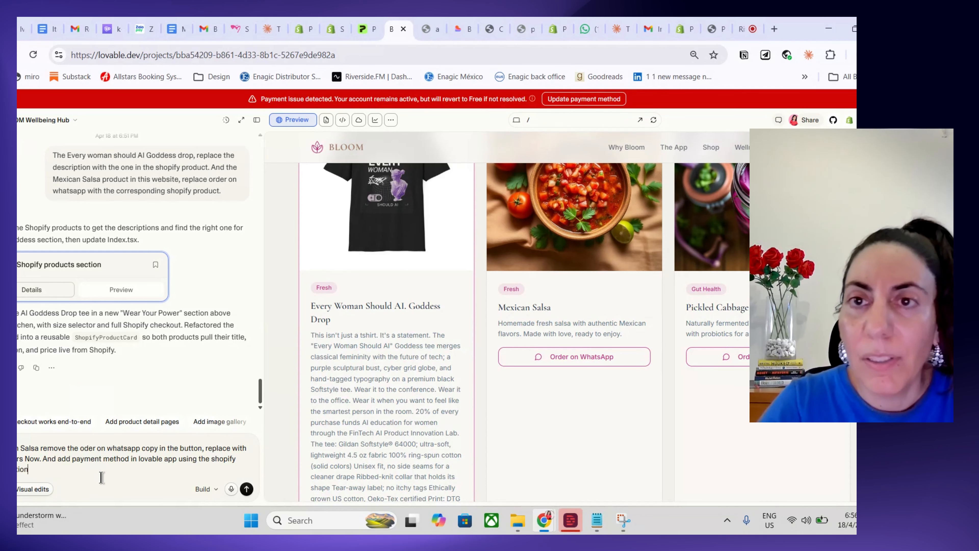
# Switch to the Shopify admin and open the Mexican Salsa product from the product list
pyautogui.click(689, 31)
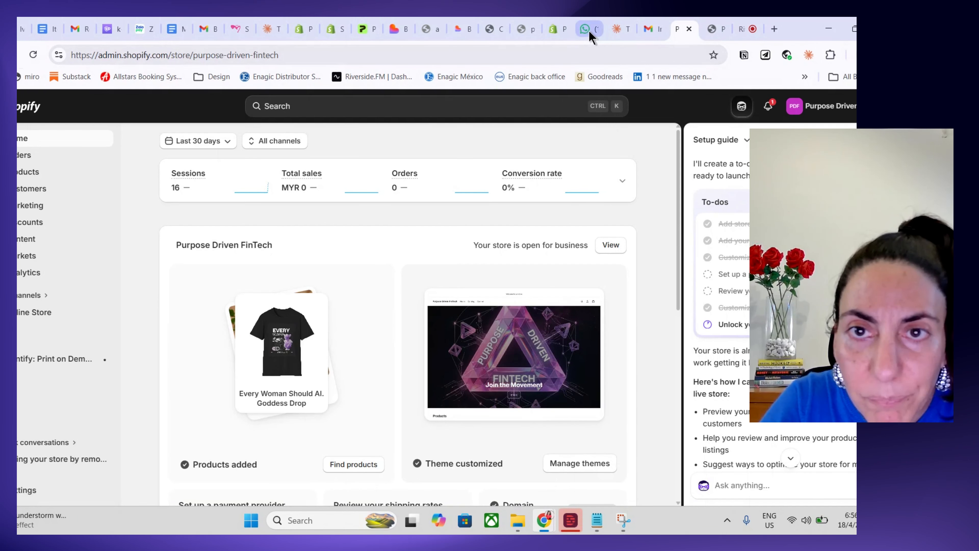
pyautogui.click(589, 30)
pyautogui.click(554, 27)
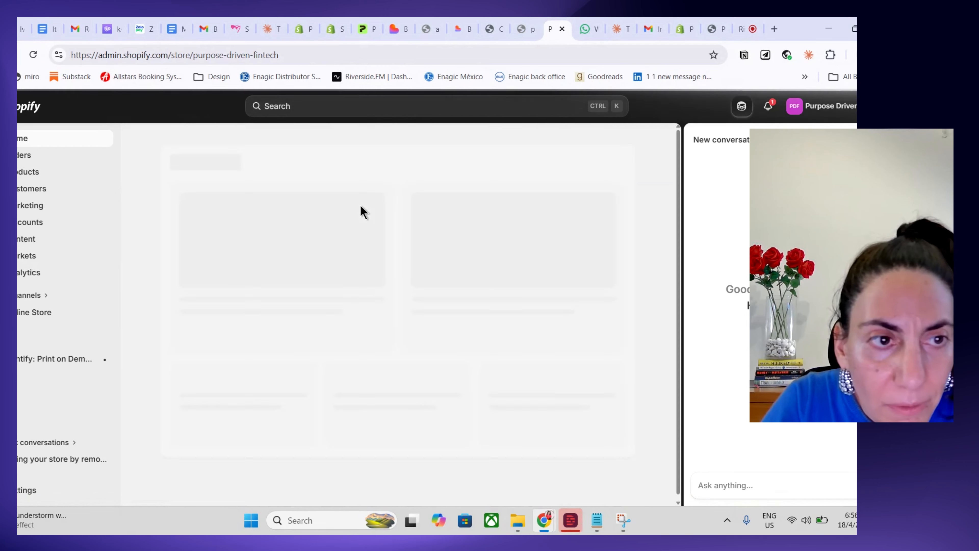
pyautogui.click(56, 173)
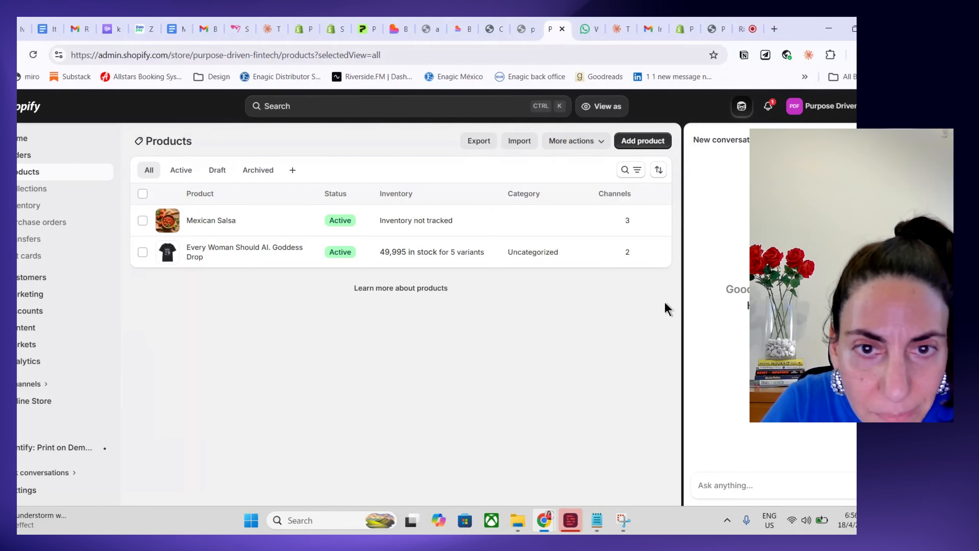
pyautogui.click(401, 228)
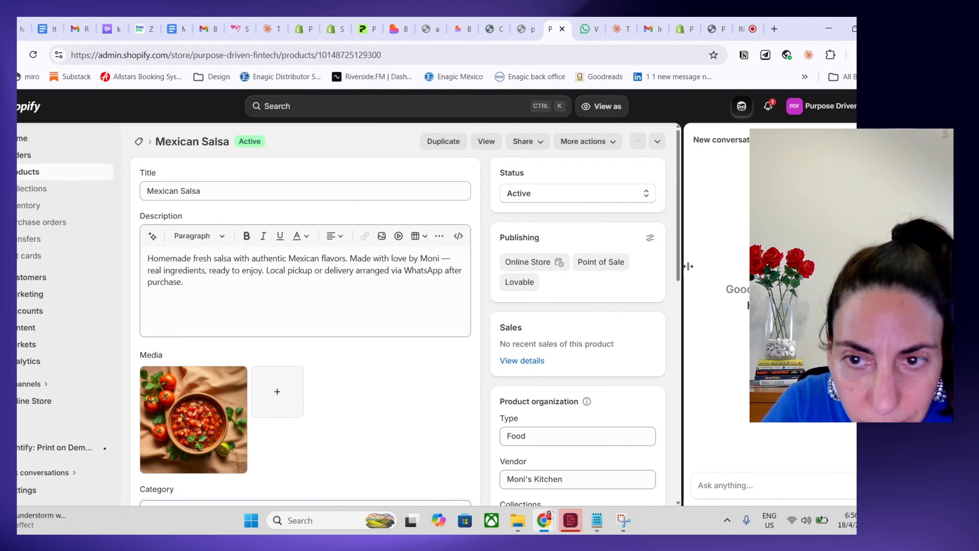
# Set the Mexican Salsa product's category to the suggested Salsa in Dips & Spreads and save the product
pyautogui.moveTo(676, 257); pyautogui.dragTo(678, 478)
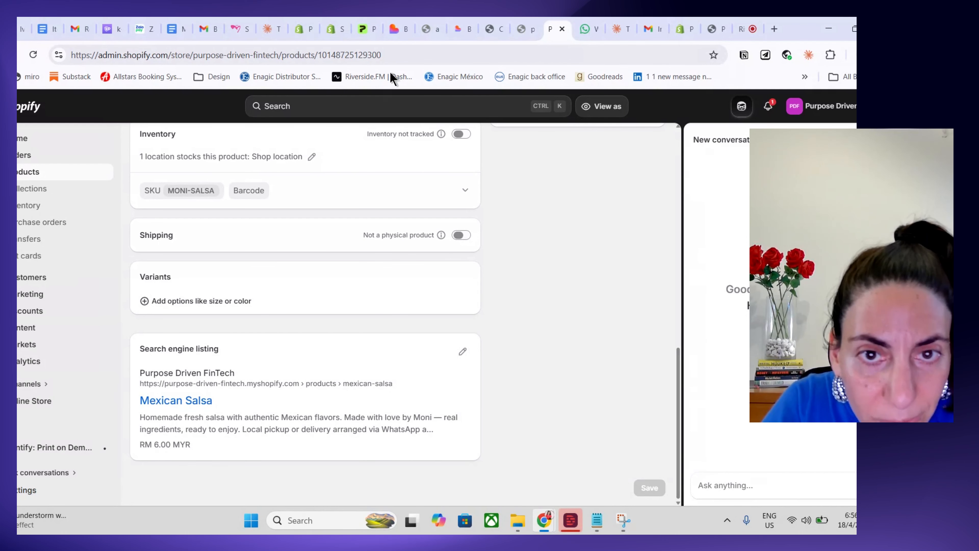
pyautogui.moveTo(441, 135)
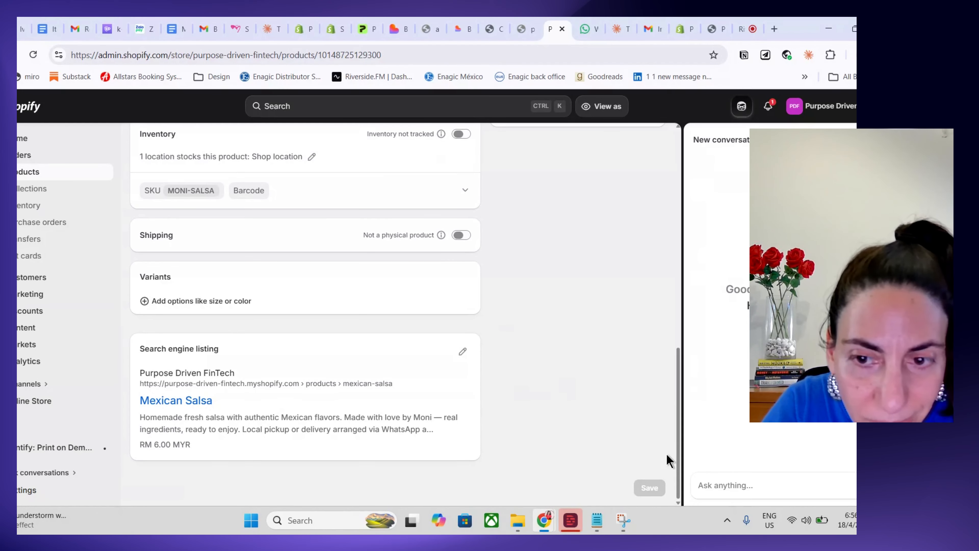
pyautogui.moveTo(679, 469); pyautogui.dragTo(658, 362)
pyautogui.scroll(4, 652, 339)
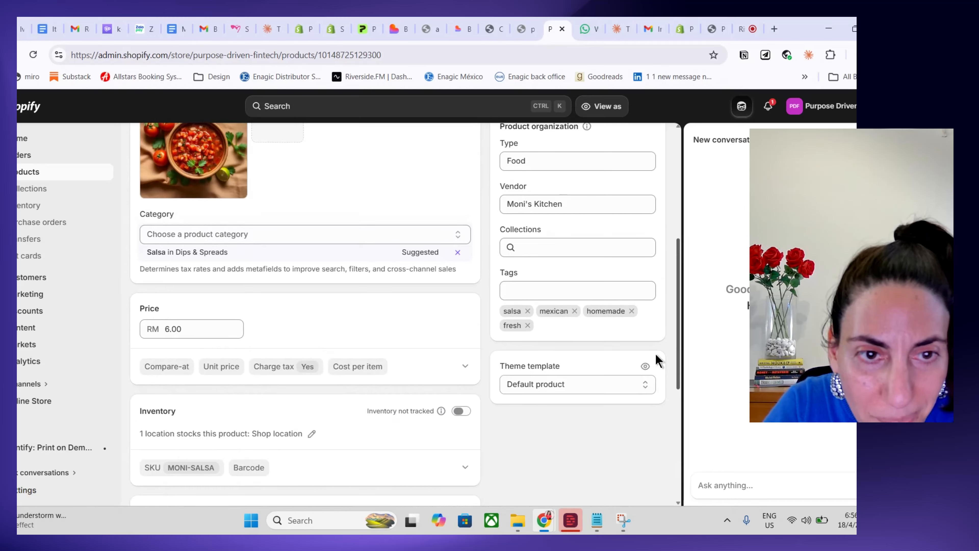
pyautogui.scroll(1, 634, 278)
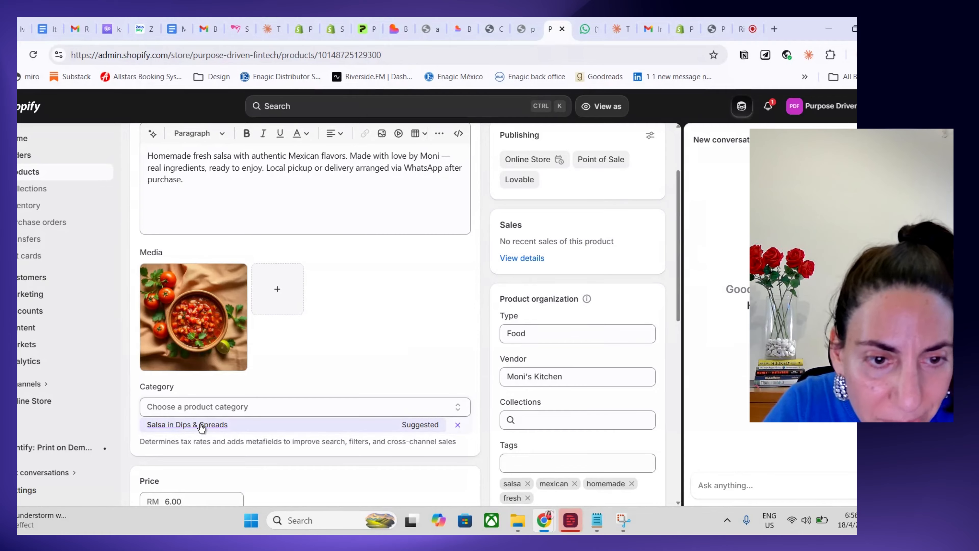
pyautogui.click(222, 429)
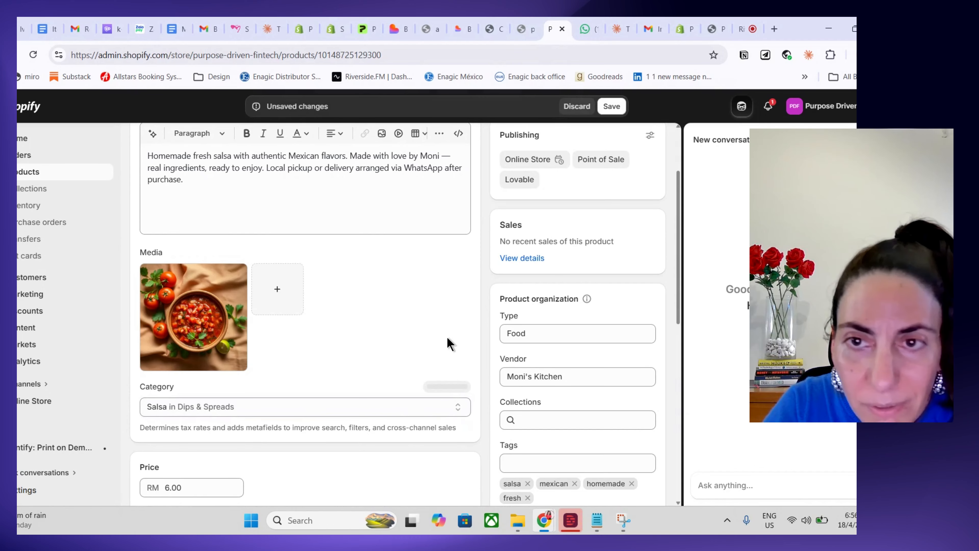
pyautogui.moveTo(678, 252); pyautogui.dragTo(675, 494)
pyautogui.click(651, 487)
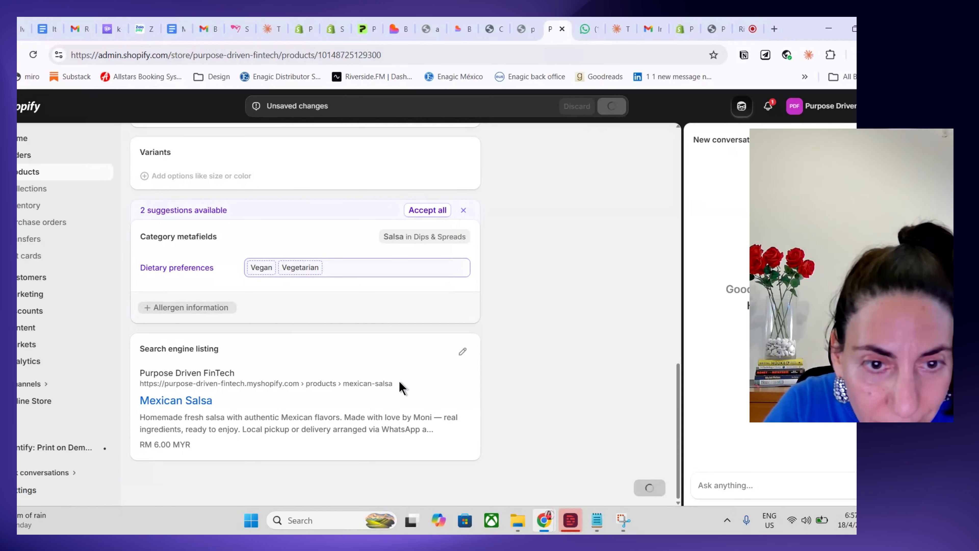
# Copy the Mexican Salsa product address from its search engine listing and return to the Lovable project
pyautogui.tripleClick(300, 382)
pyautogui.hotkey('ctrl', 'c')
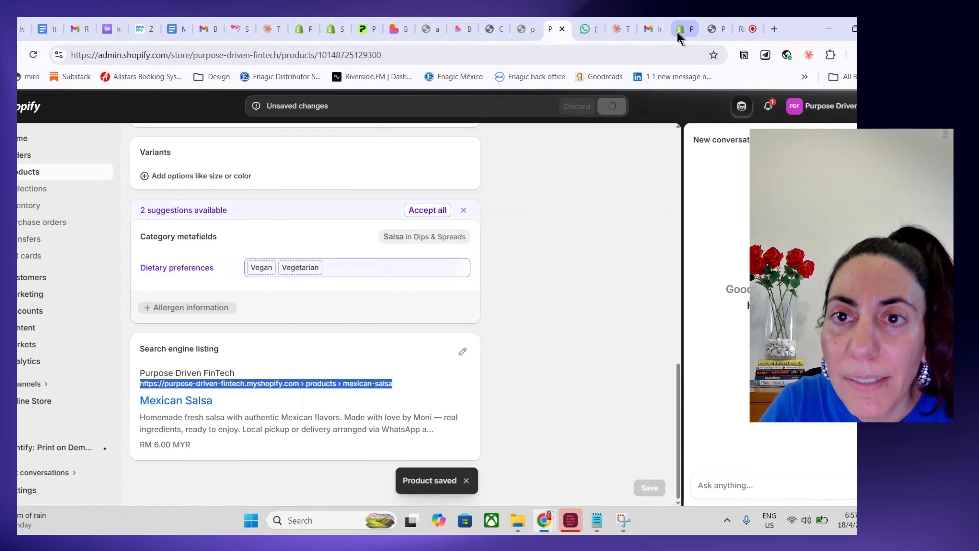
pyautogui.click(403, 34)
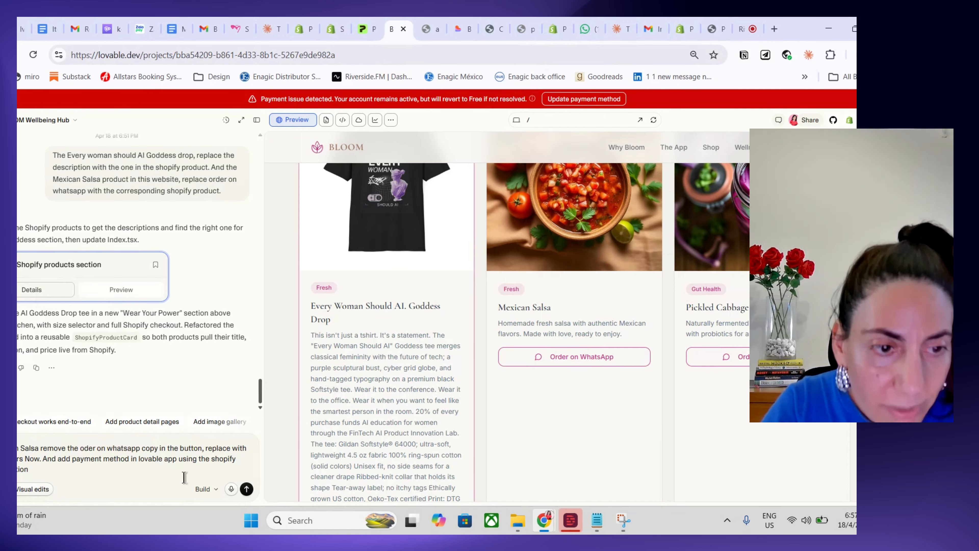
# Complete the request with "here is the product url in shopify --" and the copied Mexican Salsa product address, and send it
pyautogui.write('. here')
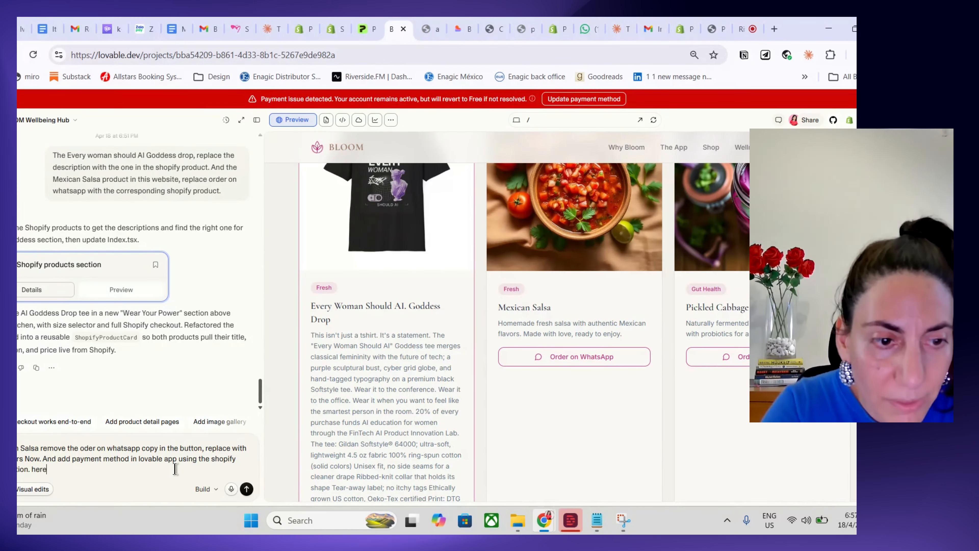
pyautogui.write(' is the produc')
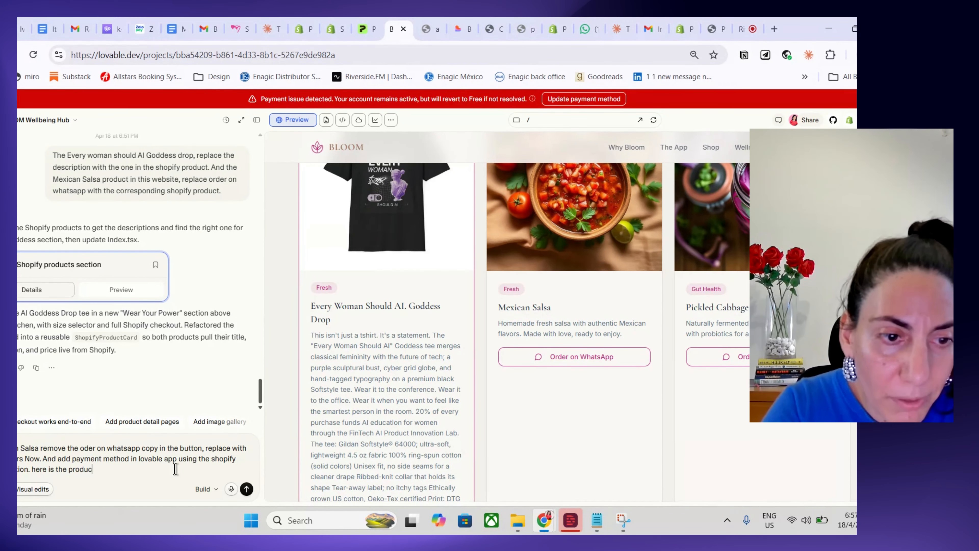
pyautogui.write('t url in shopify --')
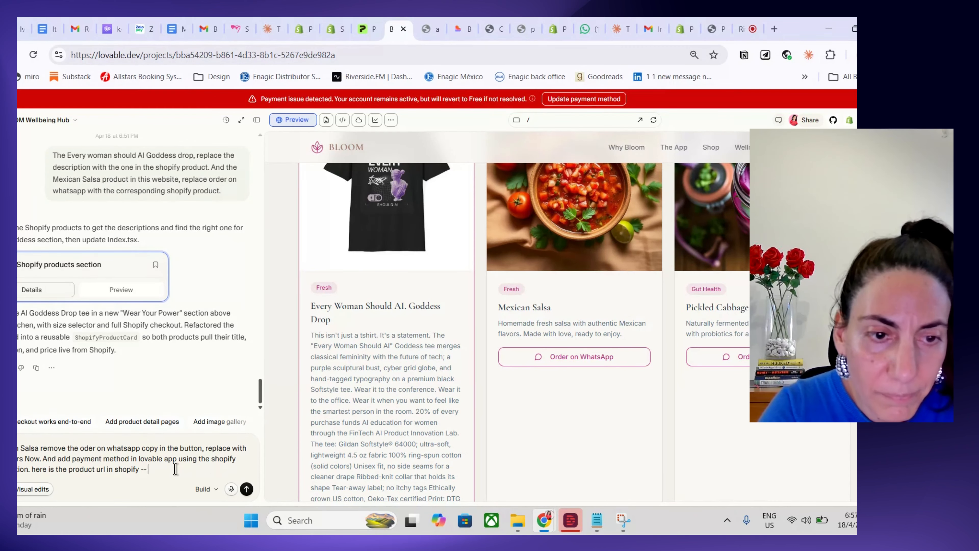
pyautogui.hotkey('ctrl', 'v')
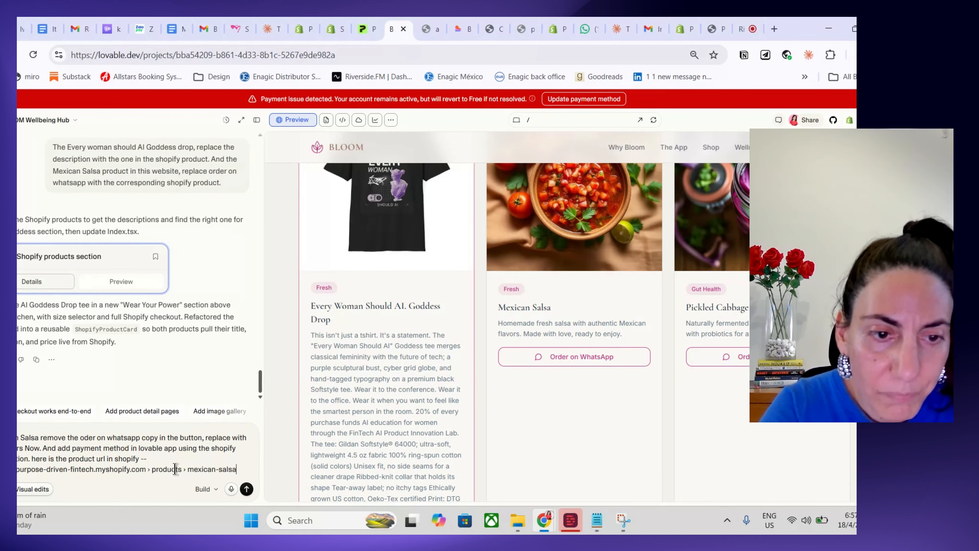
pyautogui.click(247, 489)
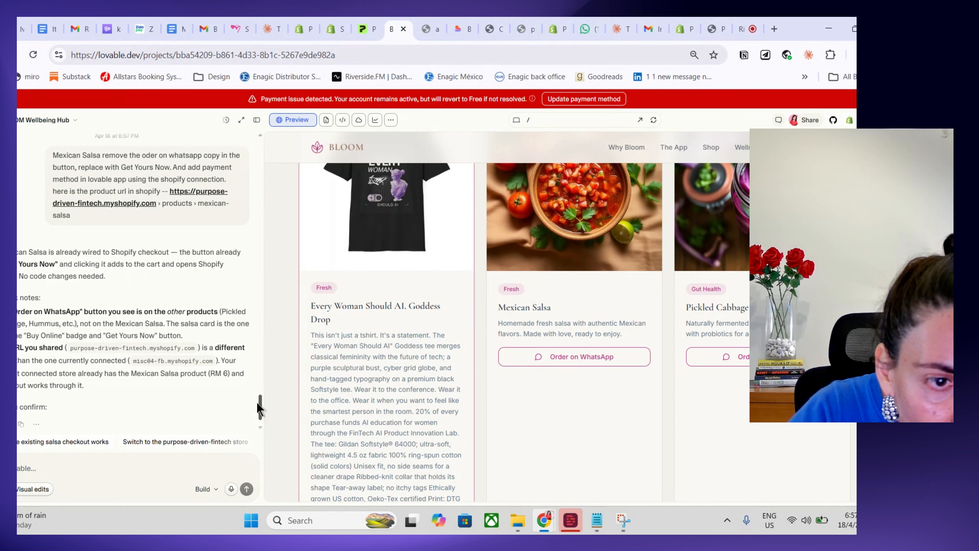
# Draft a reply saying it's the same shop, but the mexican salsa product in lovable is showing order on whatsapp
pyautogui.scroll(-1, 258, 405)
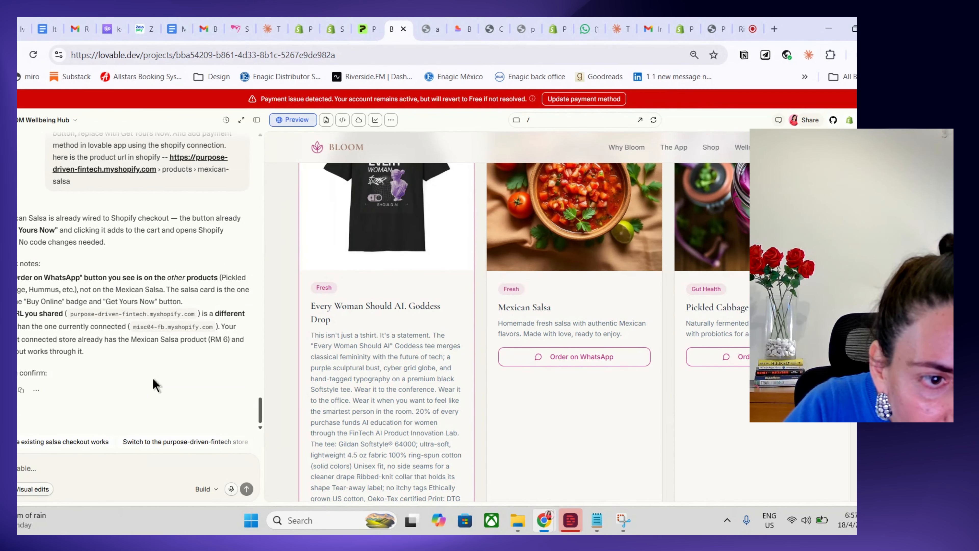
pyautogui.click(171, 441)
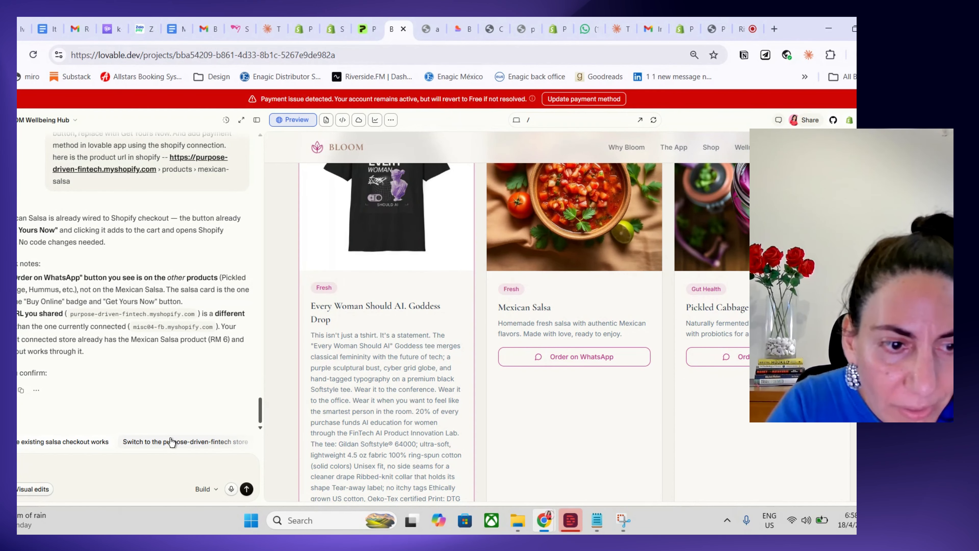
pyautogui.write('e same s')
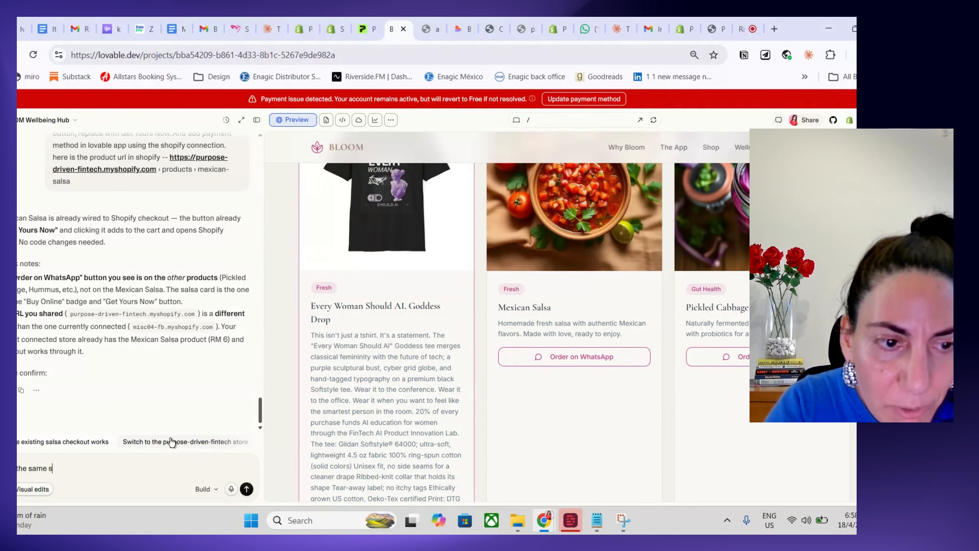
pyautogui.write('hop. but ')
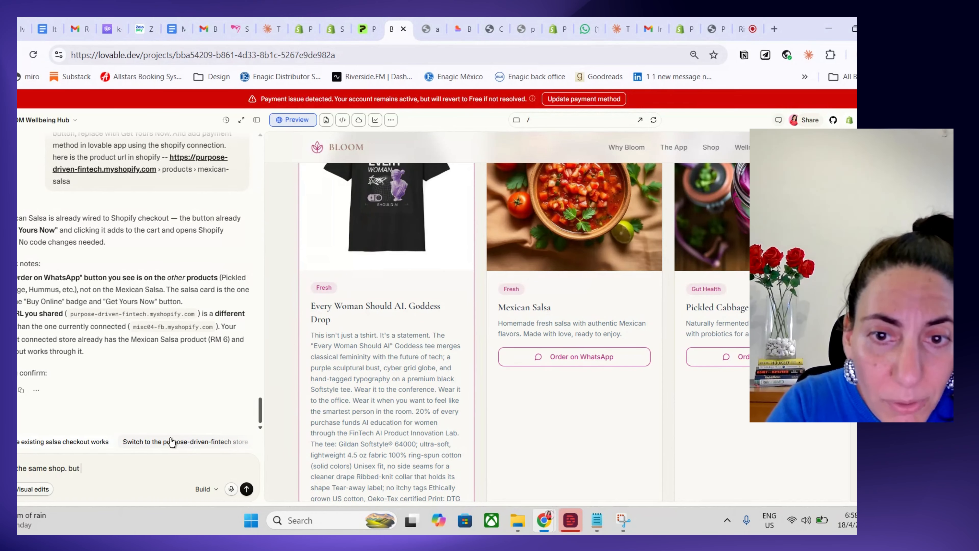
pyautogui.write('the mexican sal')
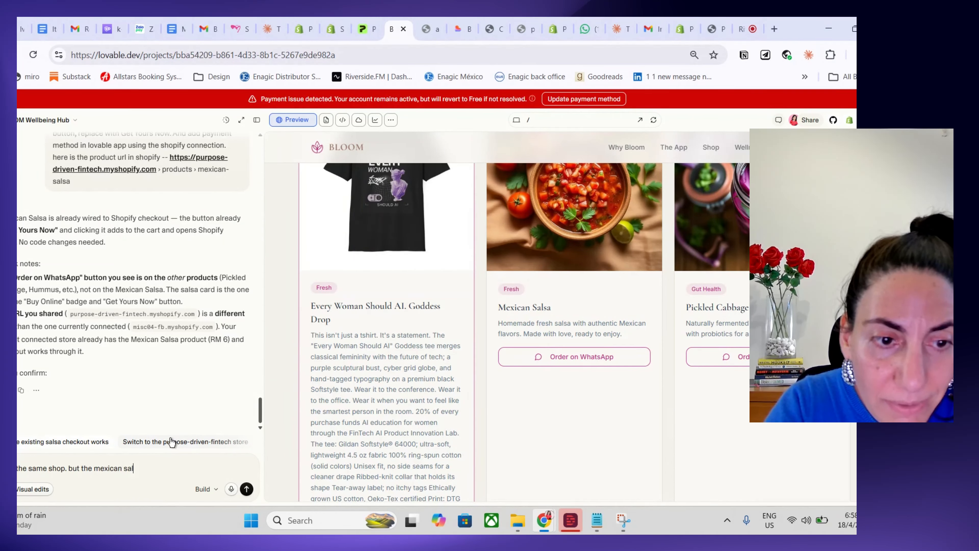
pyautogui.write('sa pro')
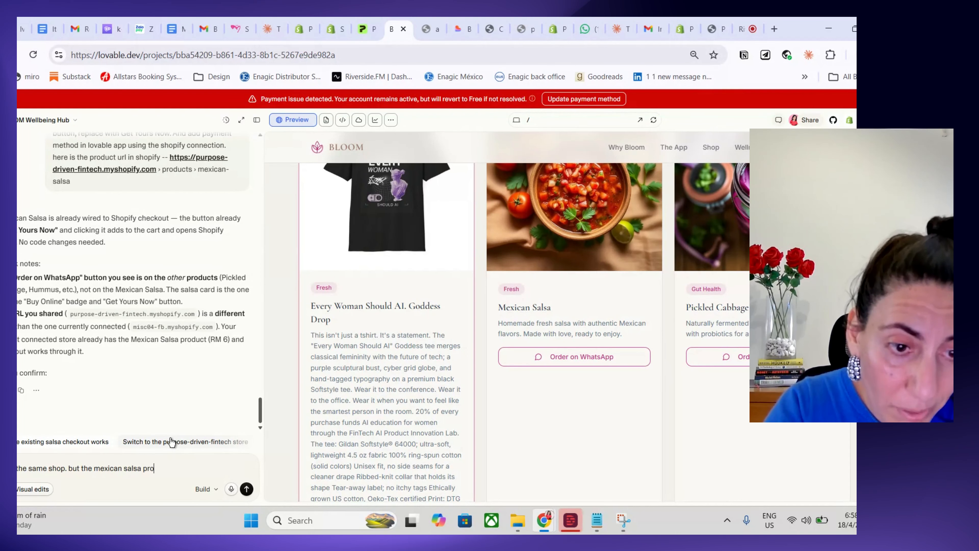
pyautogui.write('duct in lovab')
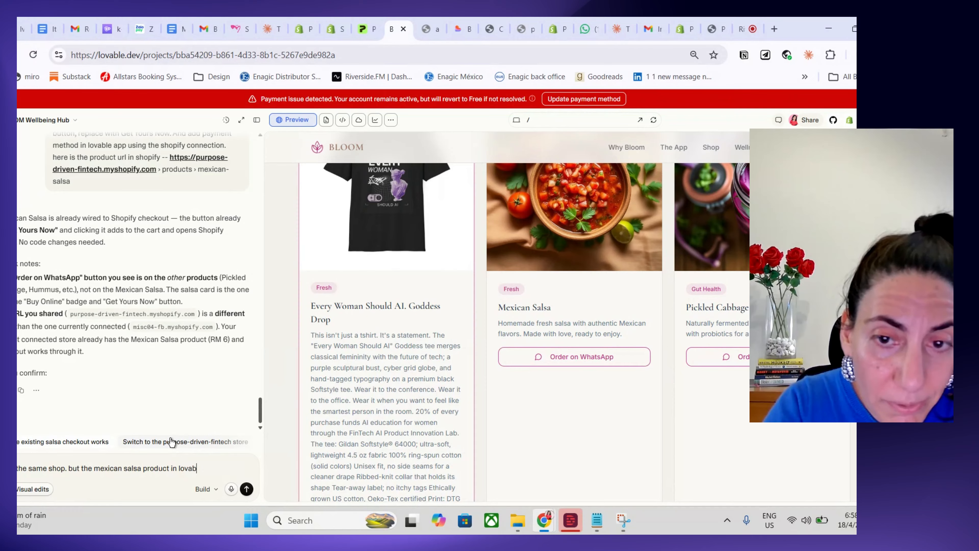
pyautogui.write('le is showing or')
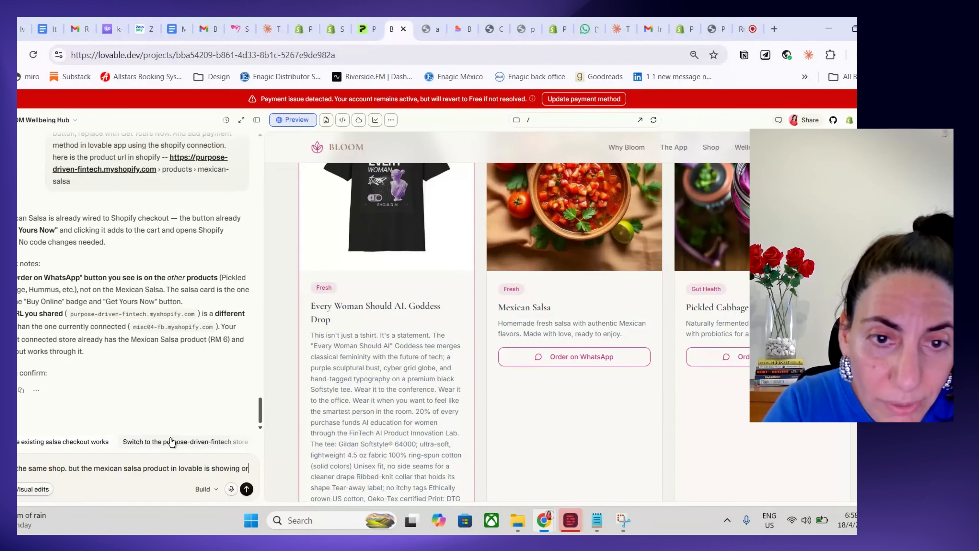
pyautogui.write('der on whats')
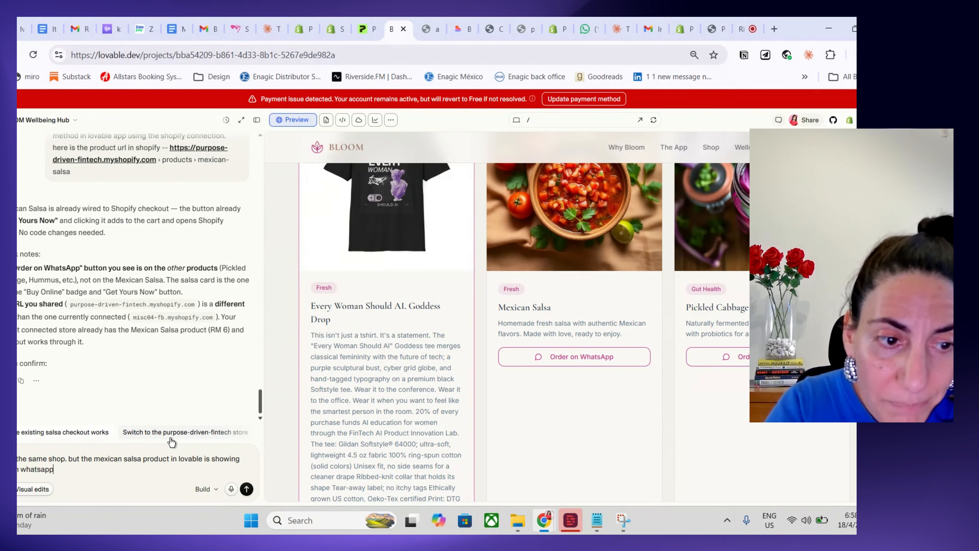
# Add that it is not showing the shopify checkout experience and not to change any of the other products, and send the reply
pyautogui.write('app. It is not showing the s')
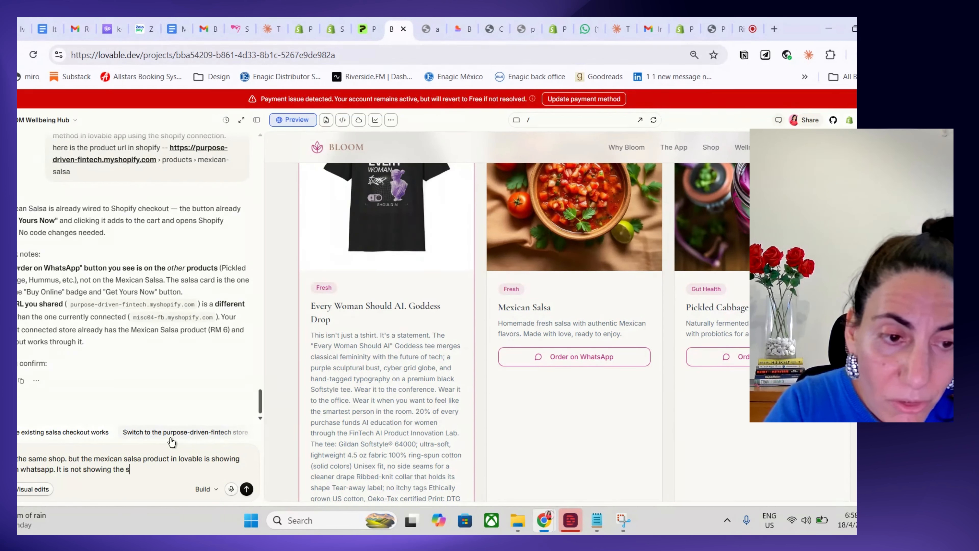
pyautogui.write('hopify')
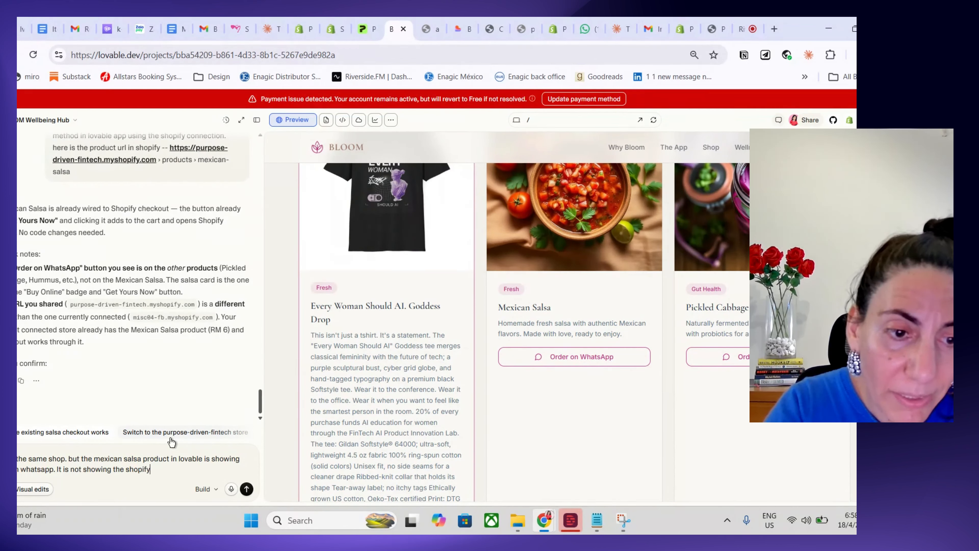
pyautogui.write(' checkout e')
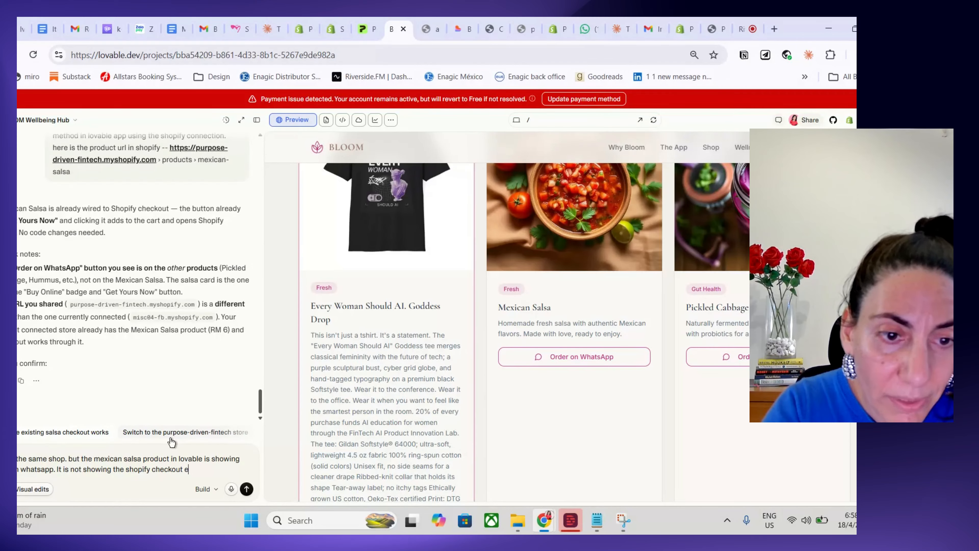
pyautogui.write('xperience. Do')
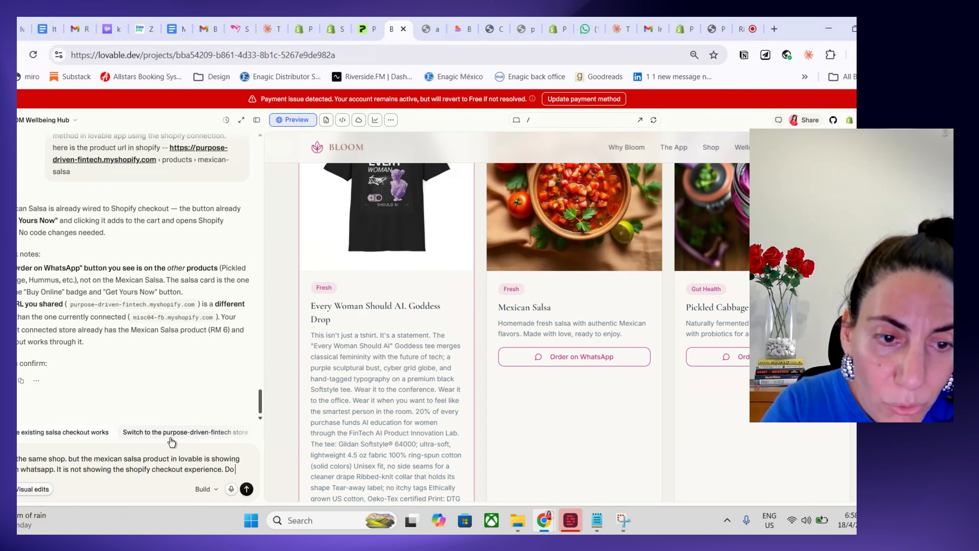
pyautogui.write(' not any ')
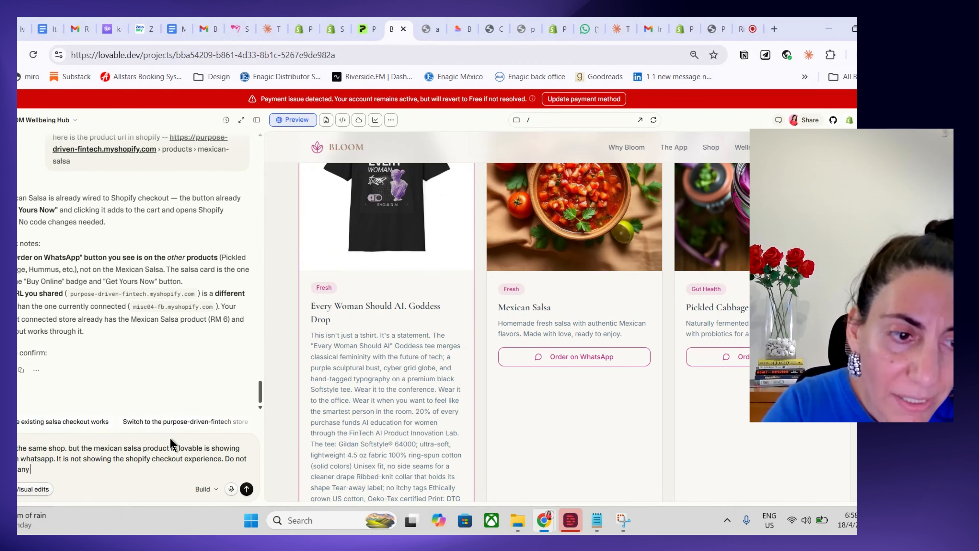
pyautogui.write('of hte other products')
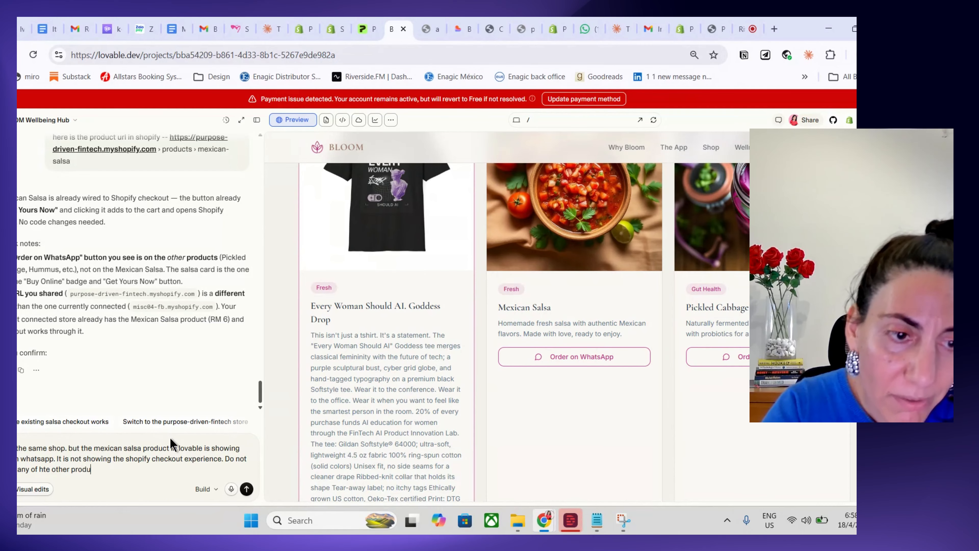
pyautogui.click(248, 489)
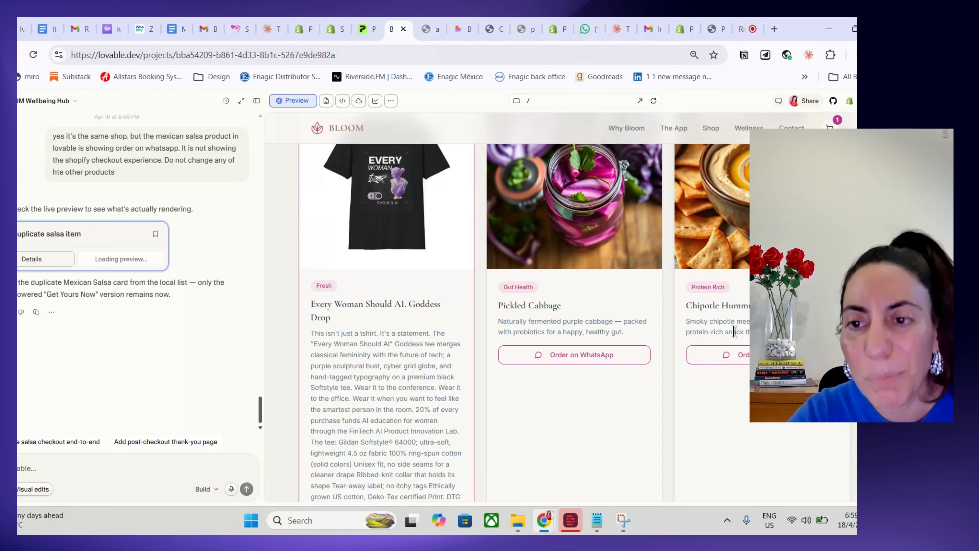
# Publish the updated BLOOM site and open its live URL
pyautogui.scroll(7, 733, 331)
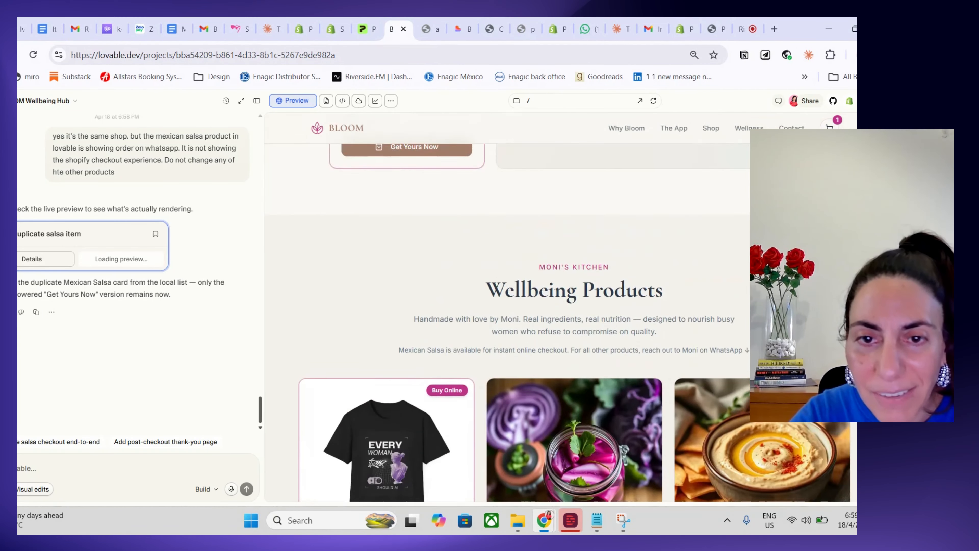
pyautogui.scroll(-10, 574, 323)
pyautogui.scroll(5, 574, 323)
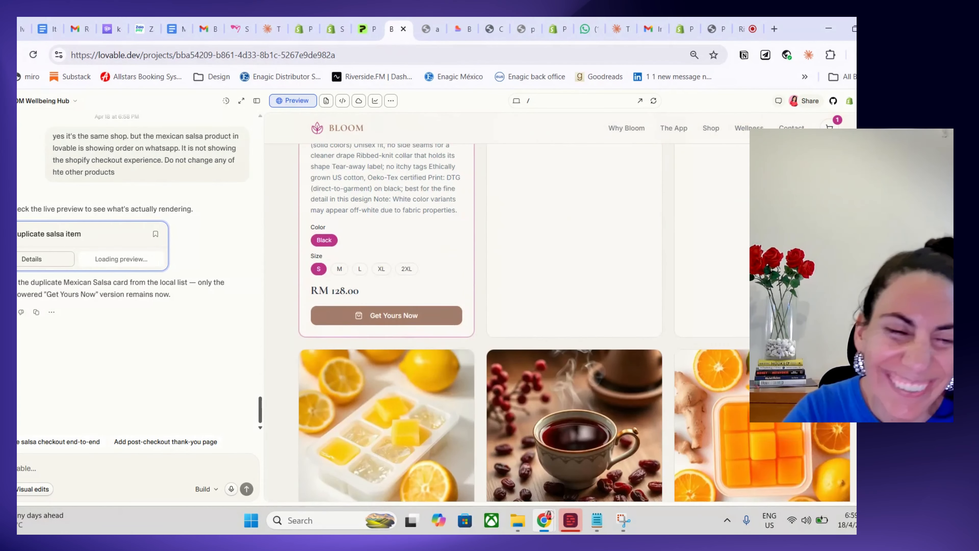
pyautogui.scroll(5, 575, 323)
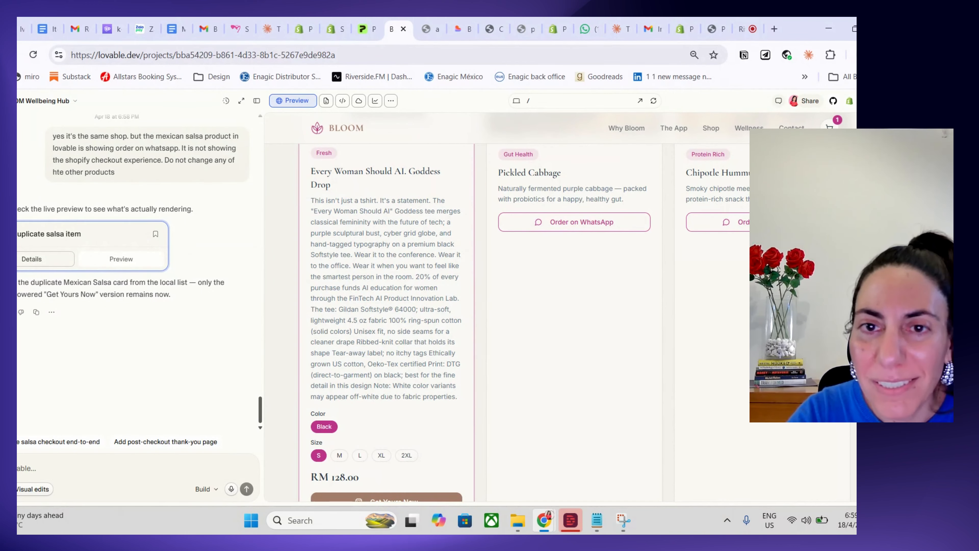
pyautogui.click(875, 100)
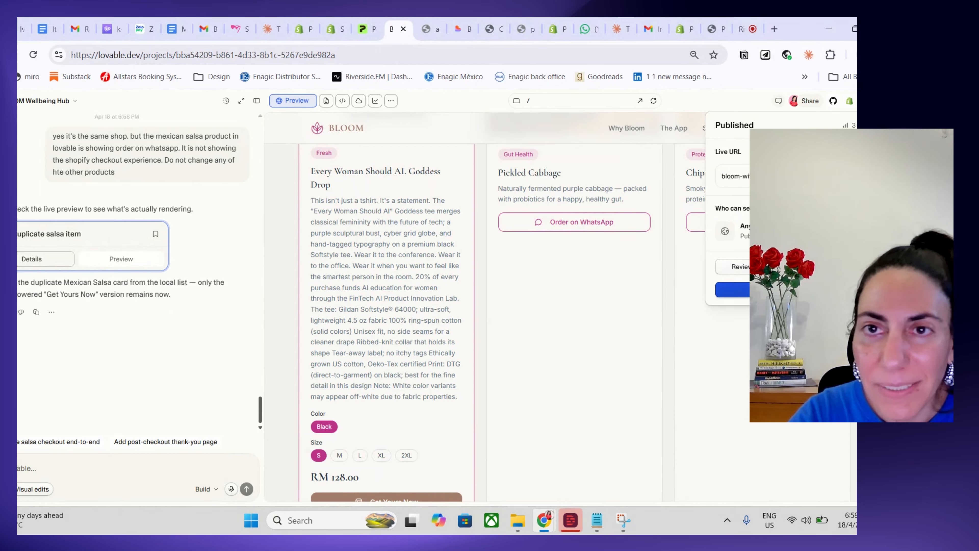
pyautogui.click(797, 289)
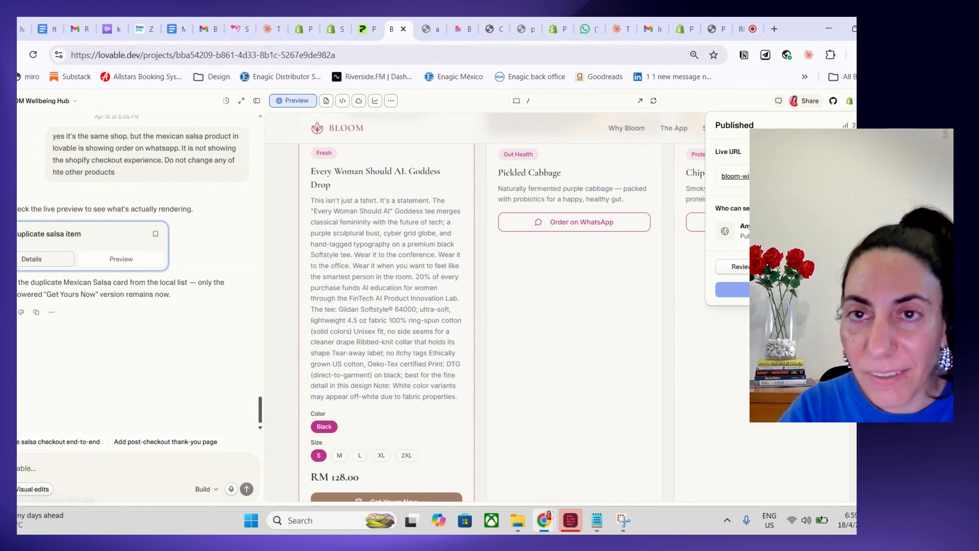
pyautogui.click(765, 176)
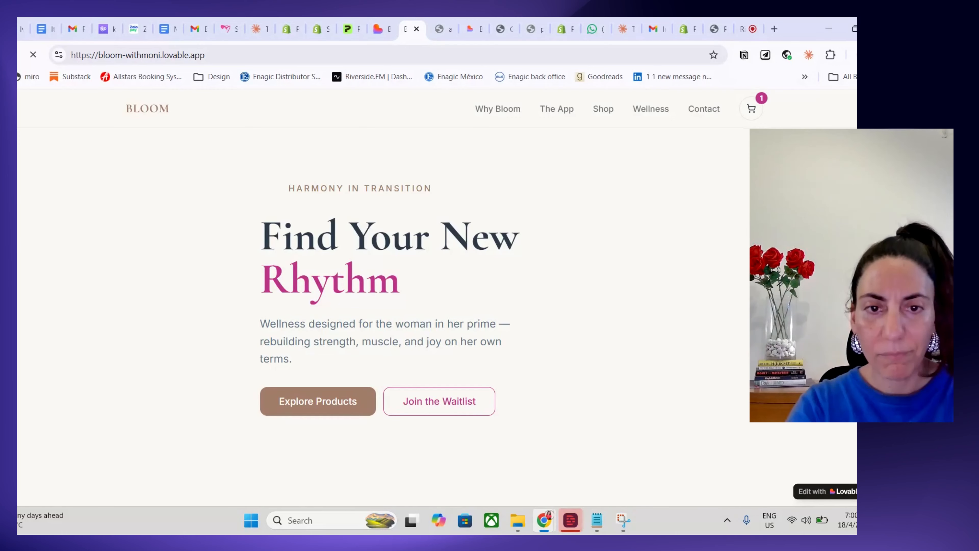
# Check the live site's basket and the product cards in its Shop section, and switch to the Riverside studio
pyautogui.click(752, 109)
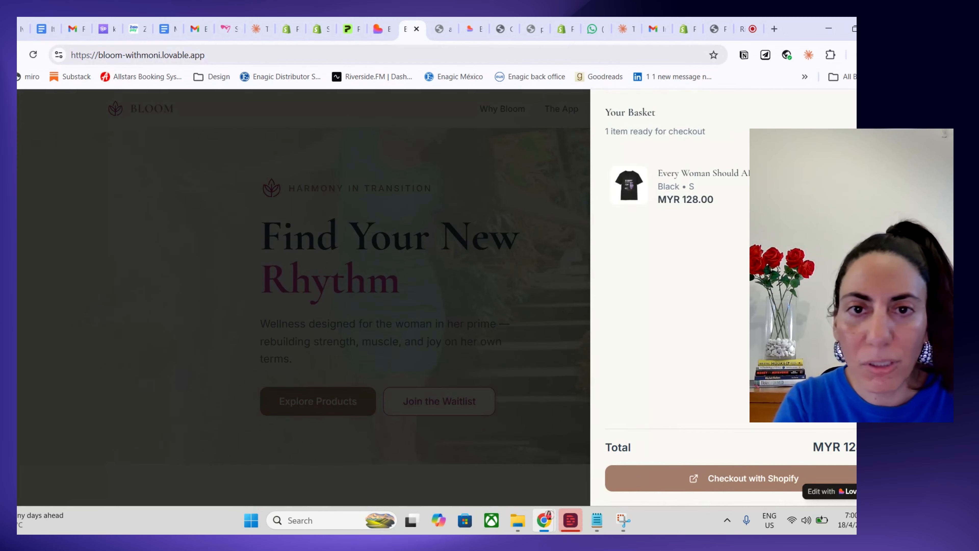
pyautogui.click(397, 120)
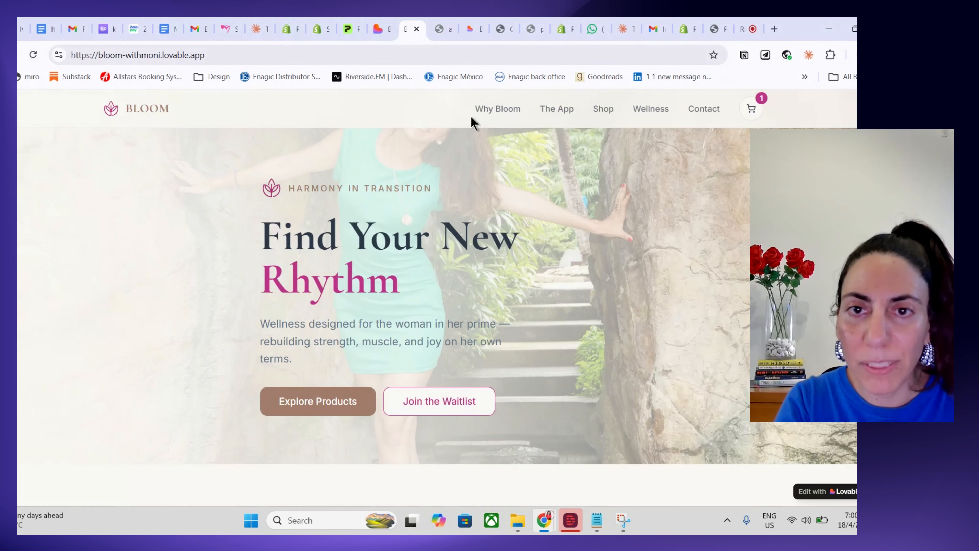
pyautogui.click(596, 110)
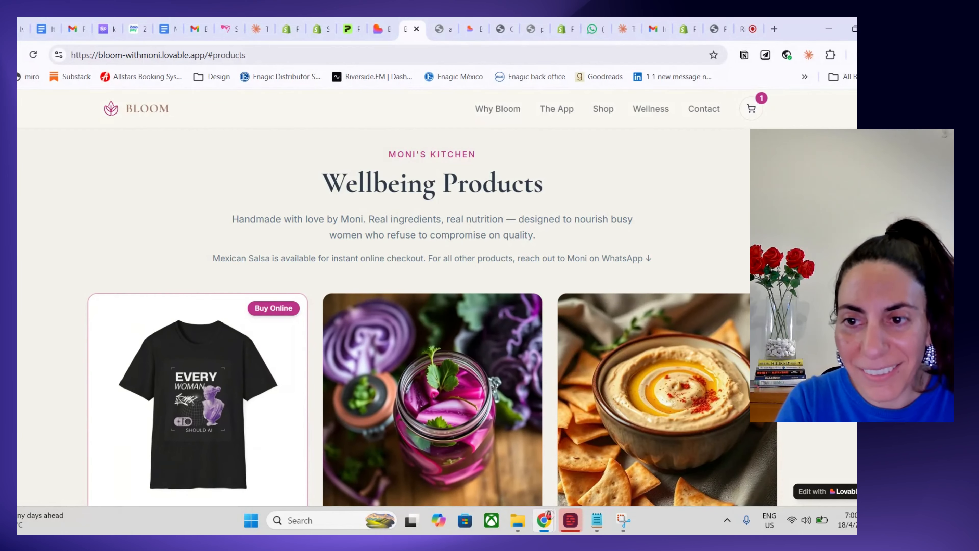
pyautogui.scroll(-10, 431, 308)
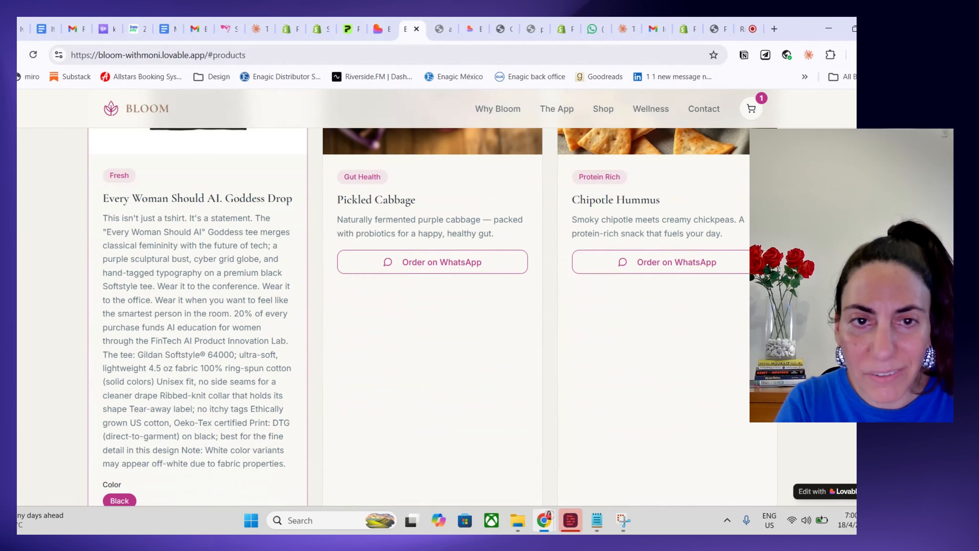
pyautogui.scroll(-6, 432, 308)
pyautogui.scroll(15, 431, 308)
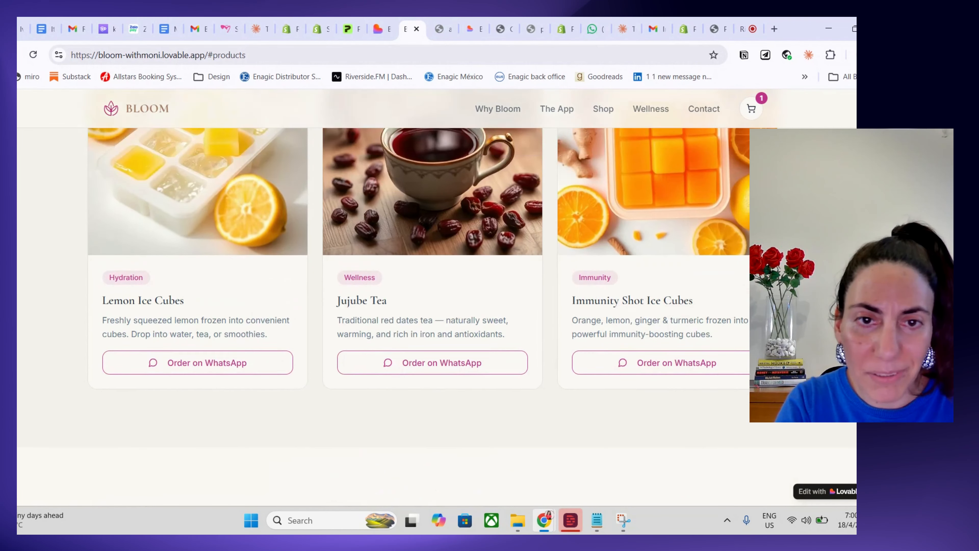
pyautogui.scroll(3, 432, 309)
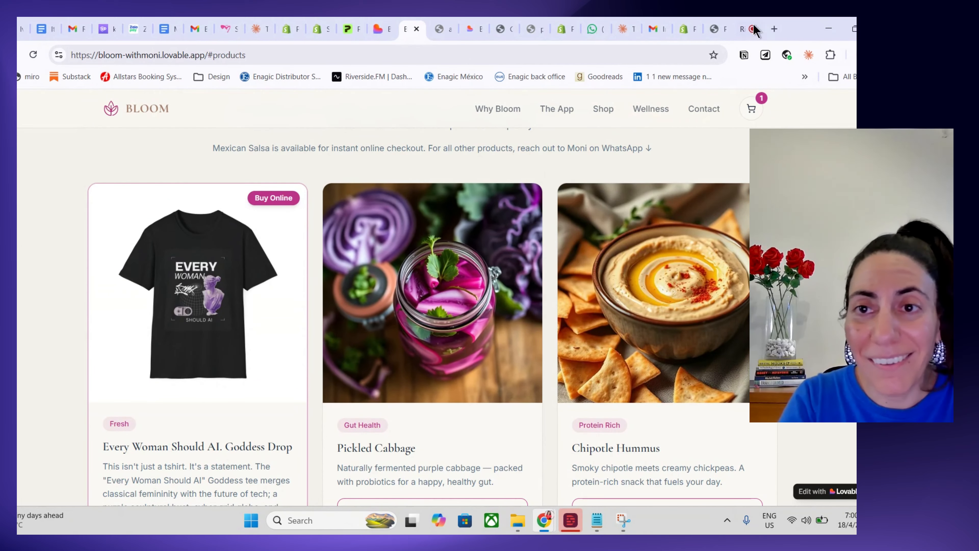
pyautogui.click(741, 28)
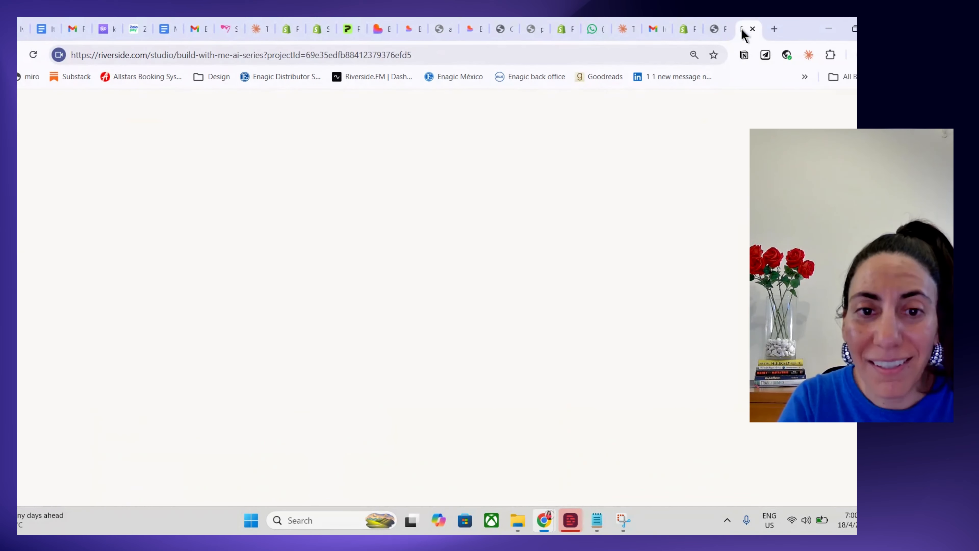